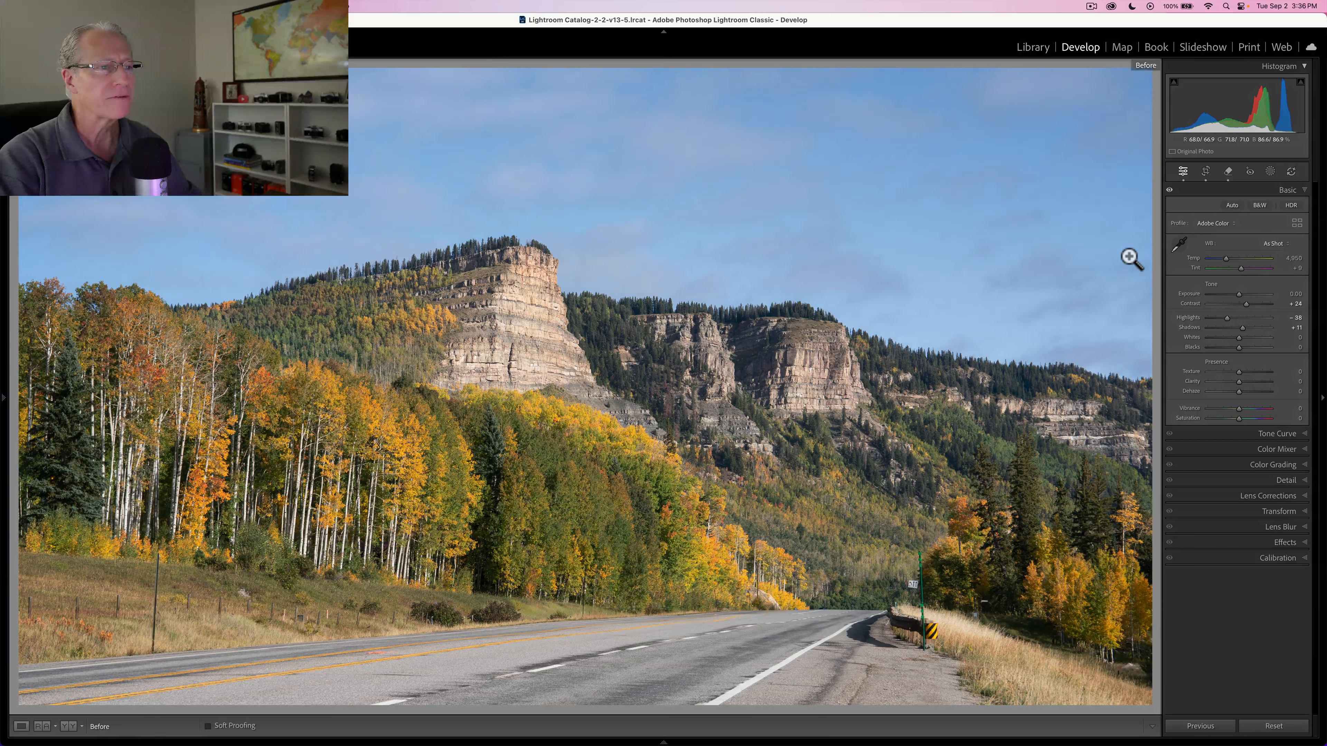
# - Leave the before view, collapse the Basic adjustments and open Point Color in the Color Mixer
pyautogui.press('\\')
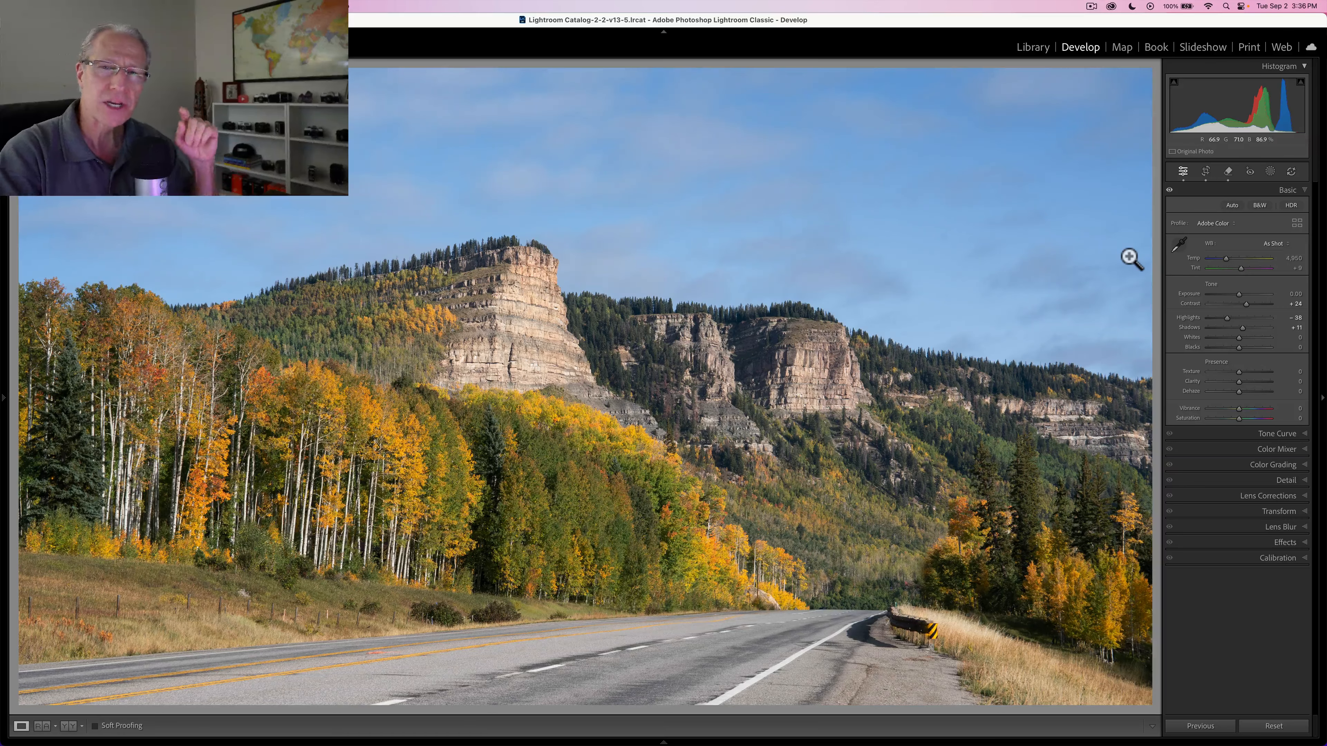
pyautogui.click(1282, 189)
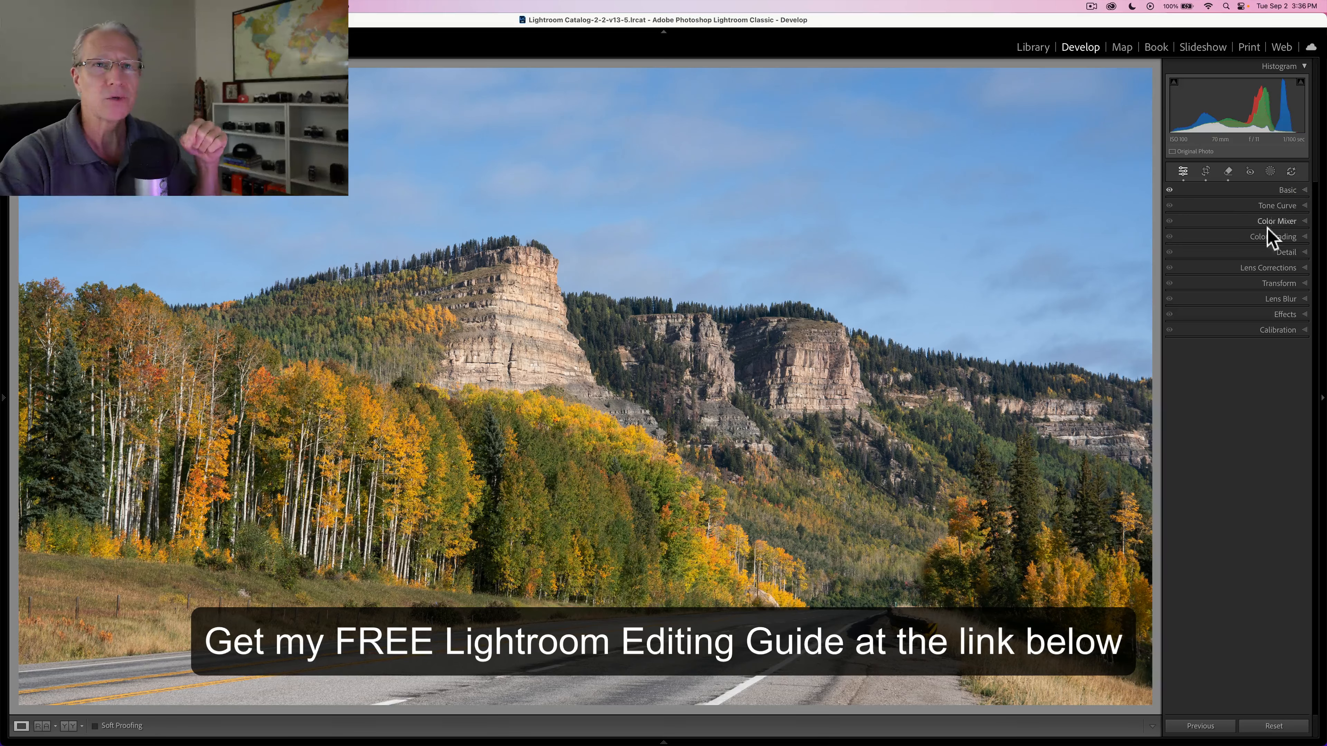
pyautogui.click(1239, 221)
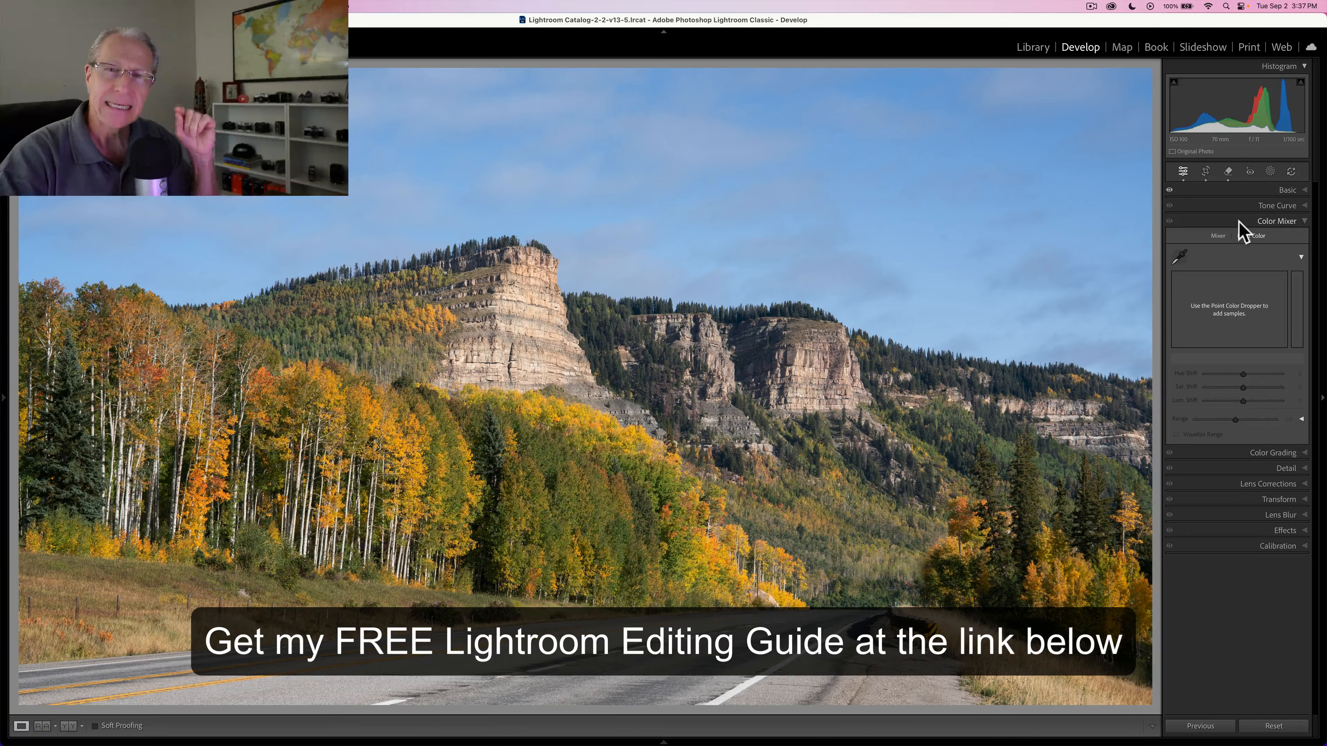
pyautogui.click(1217, 236)
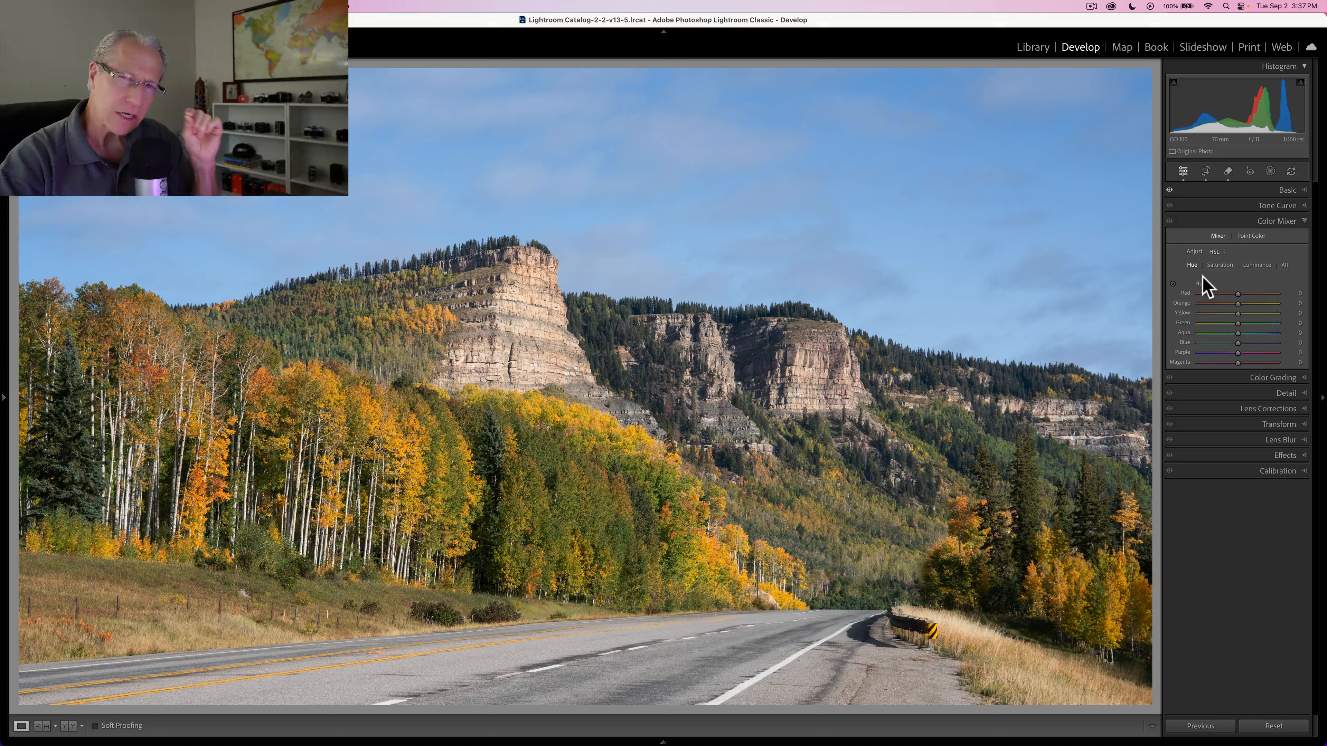
pyautogui.click(1252, 236)
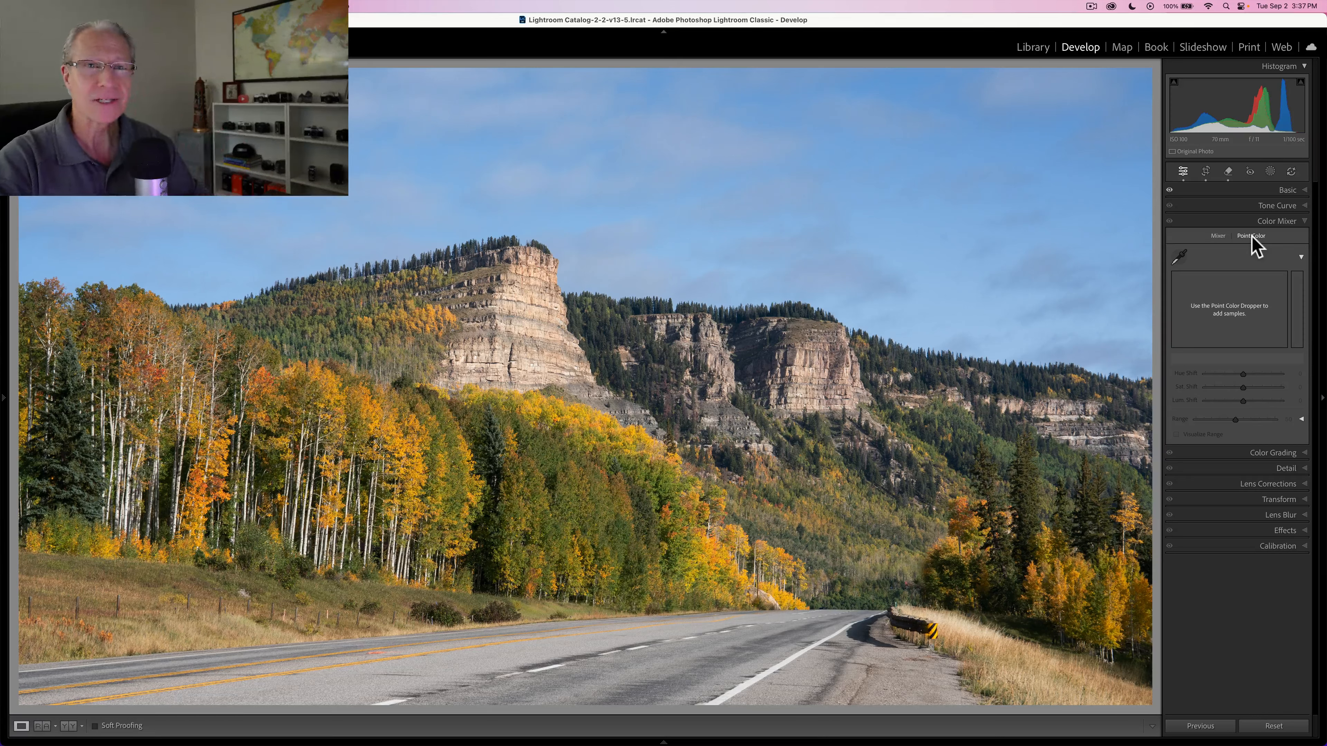
# - Sample the yellow aspen leaves with Point Color and set Hue Shift to -12, Sat. Shift to 9 and Lum. Shift to 12
pyautogui.click(1179, 256)
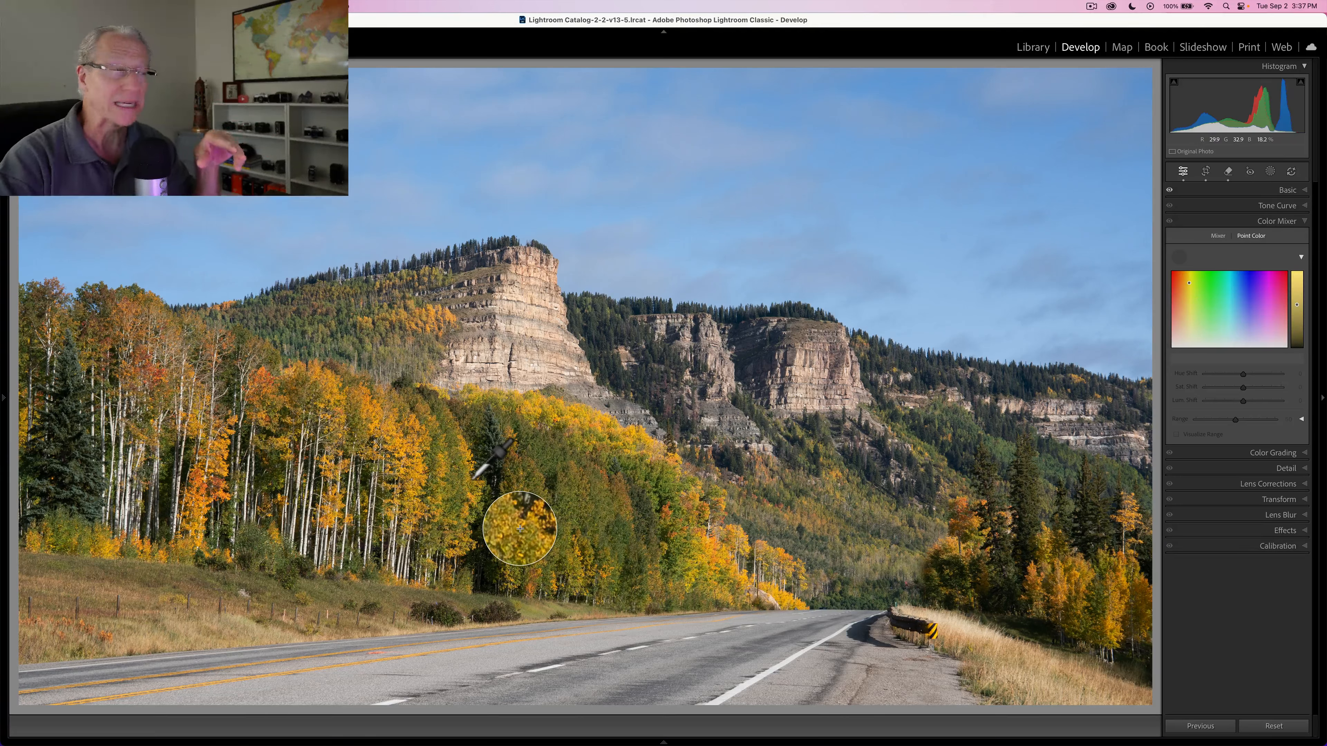
pyautogui.click(422, 465)
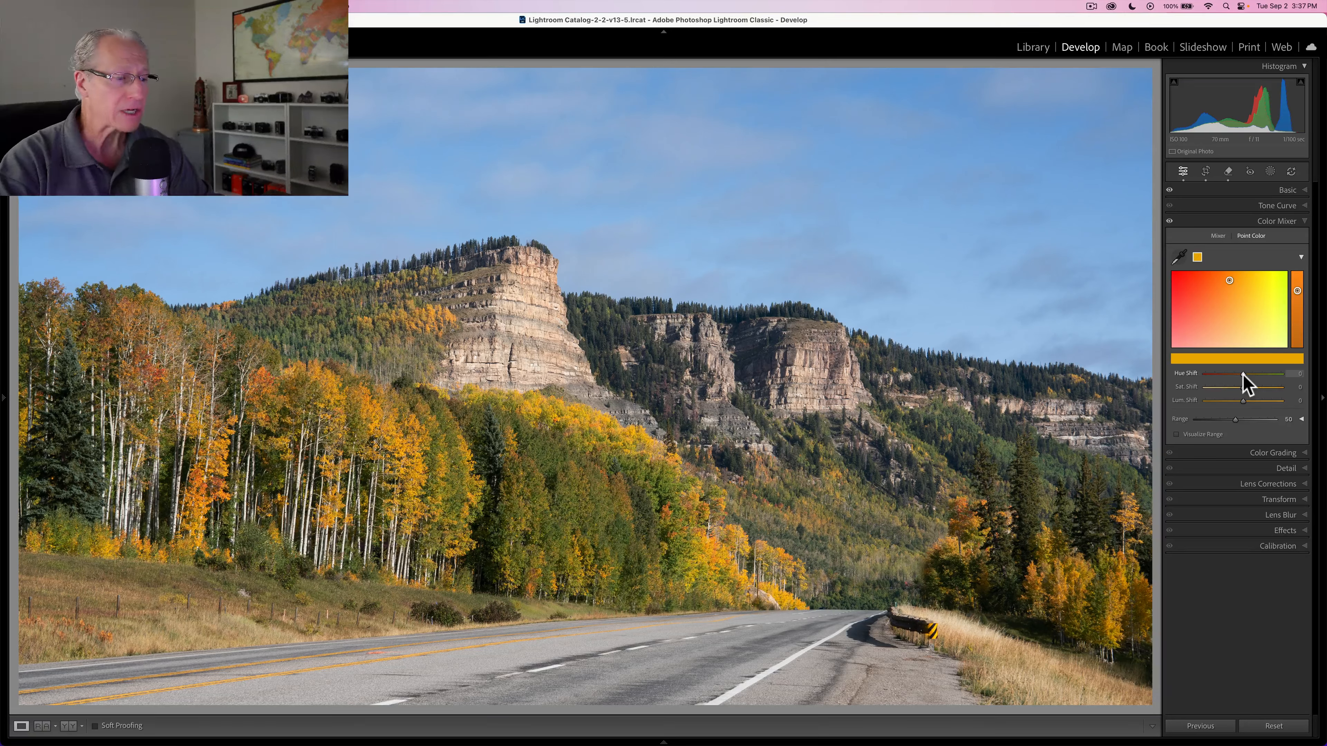
pyautogui.moveTo(1243, 374); pyautogui.dragTo(1238, 374)
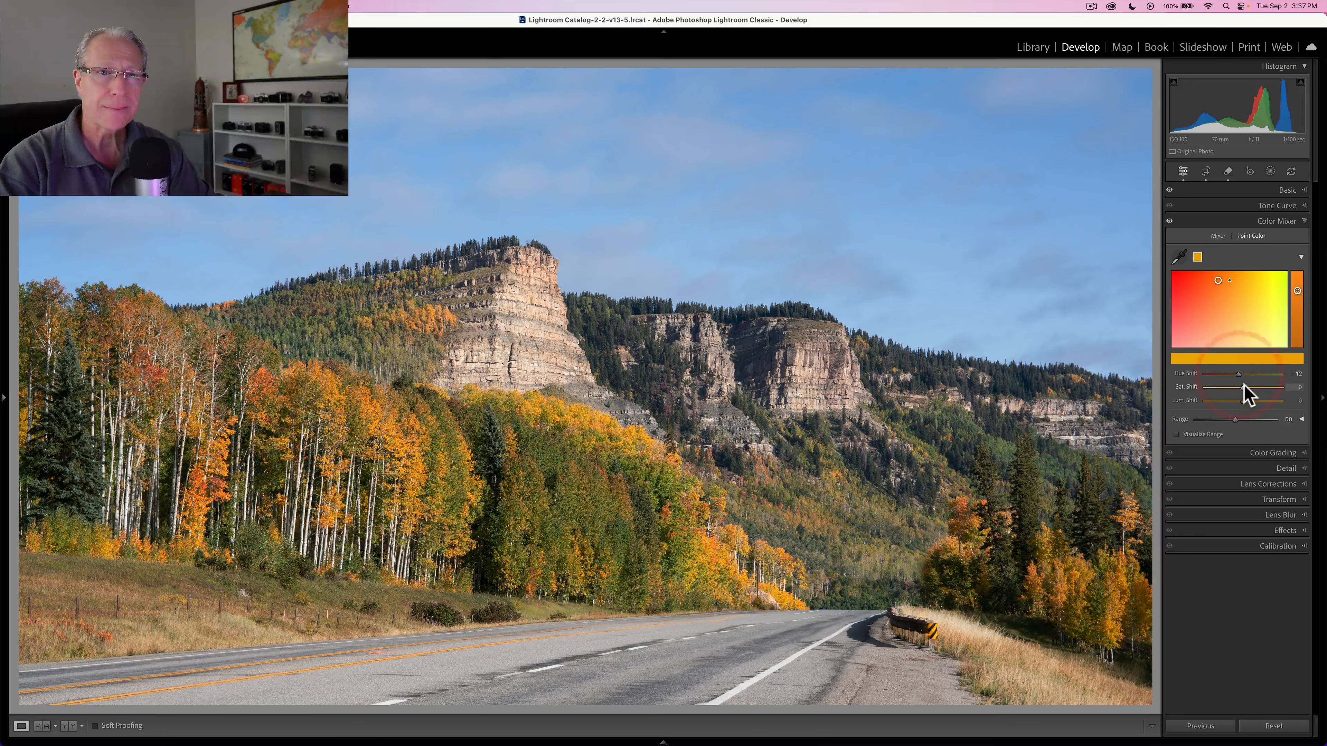
pyautogui.moveTo(1244, 387); pyautogui.dragTo(1250, 401)
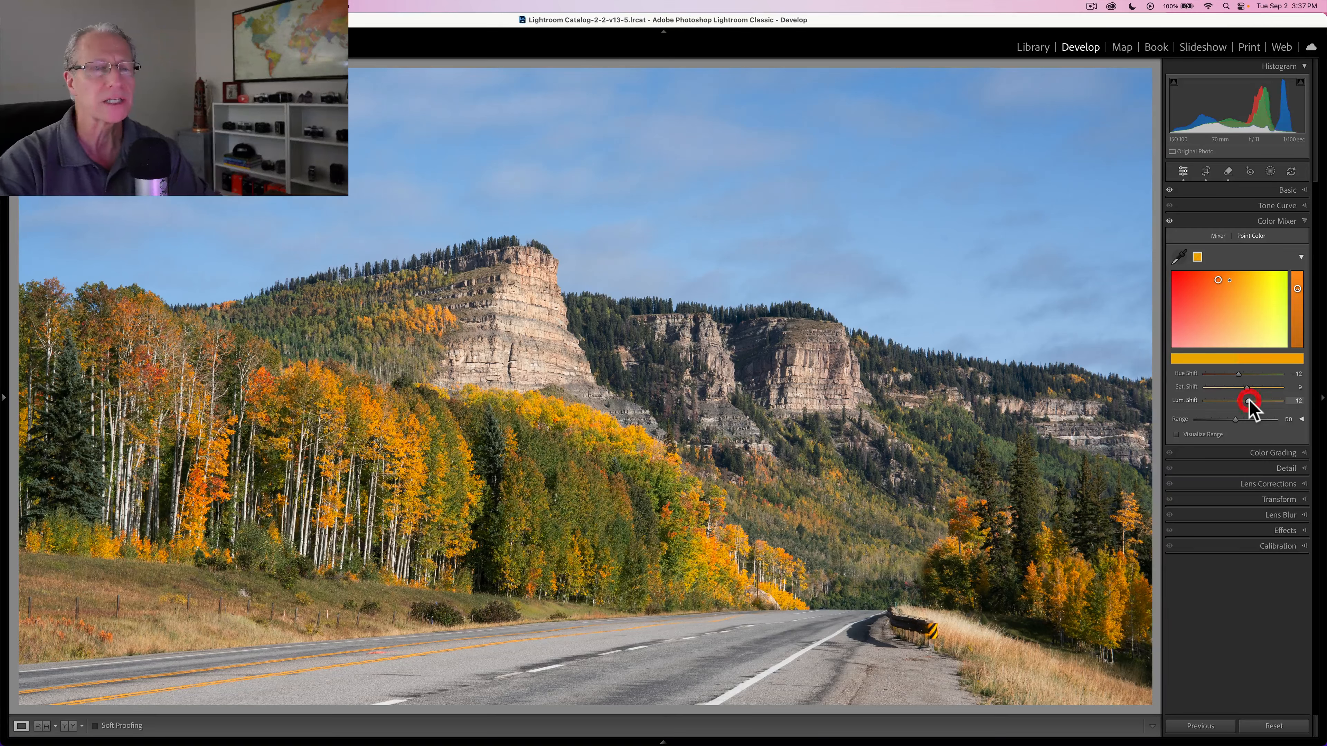
pyautogui.click(1170, 222)
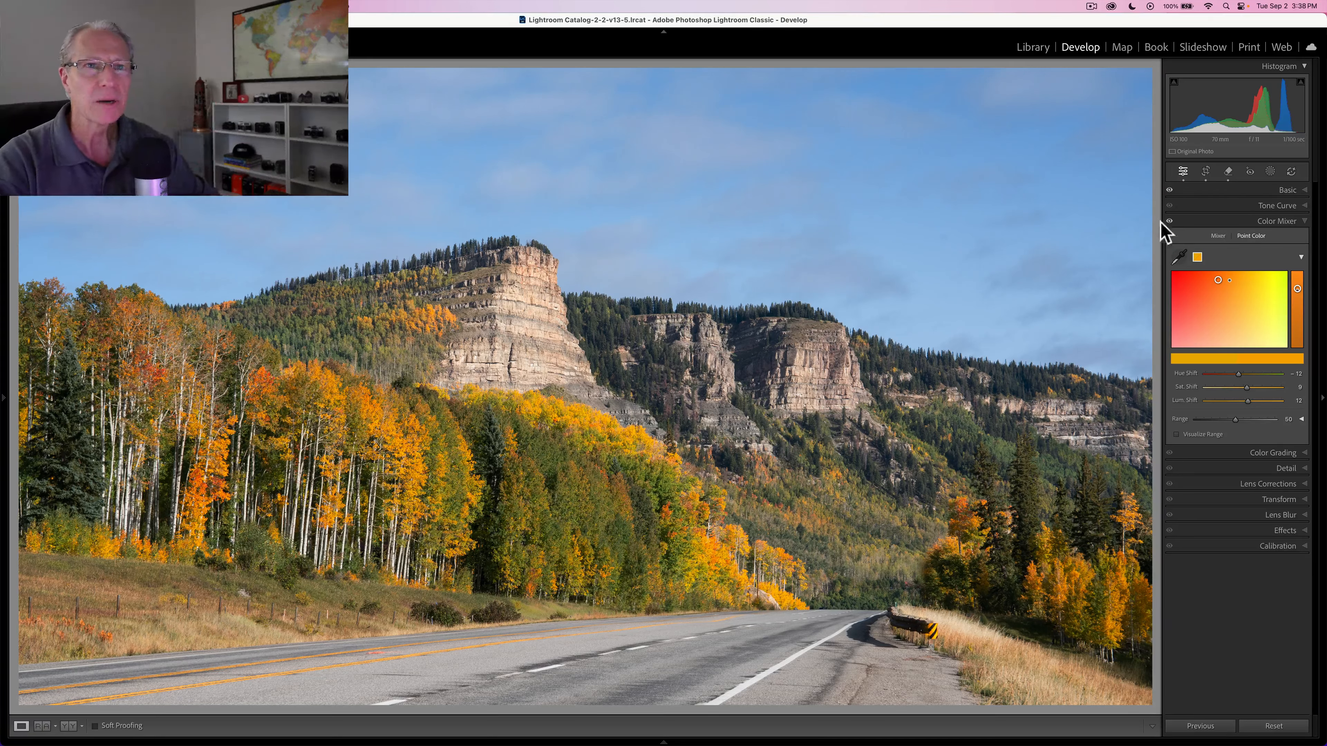
# - Add a Point Color sample from the orange-red leaves and set Hue Shift to -8, Sat. Shift to 6 and Lum. Shift to 6
pyautogui.click(1179, 256)
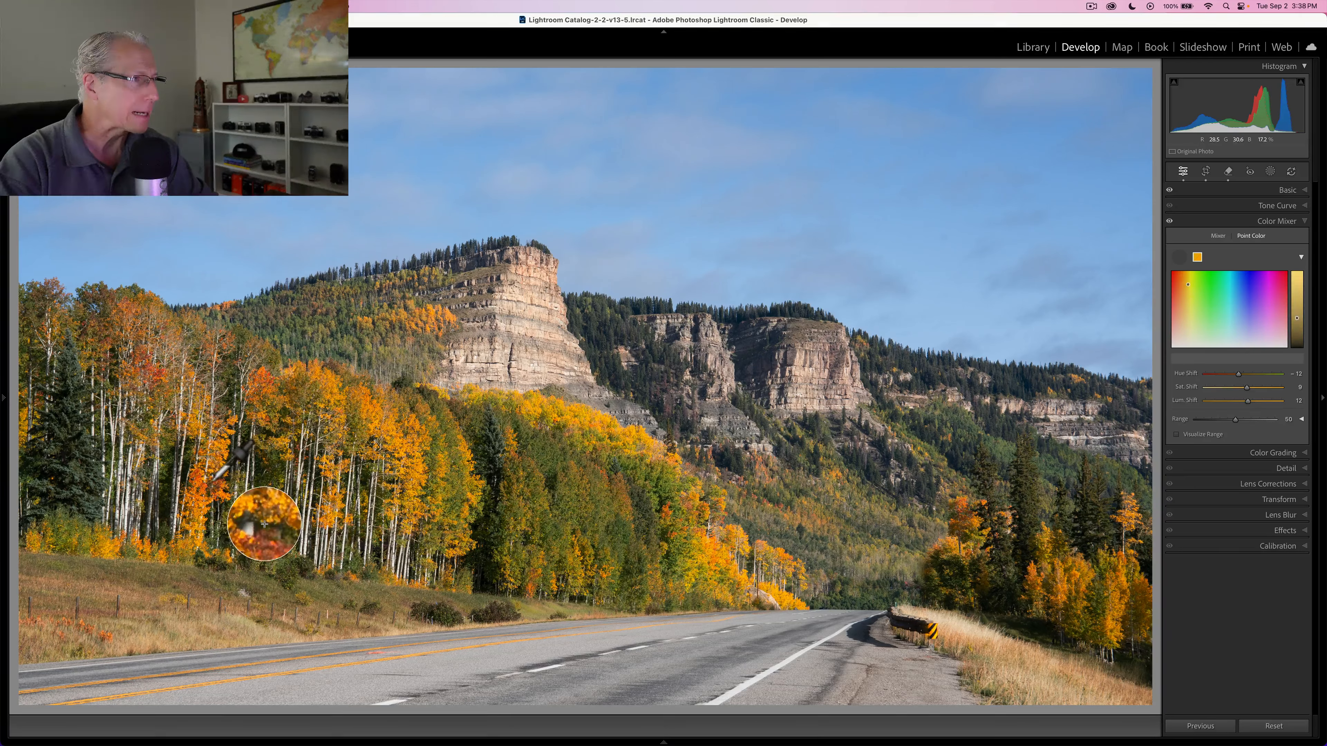
pyautogui.click(251, 538)
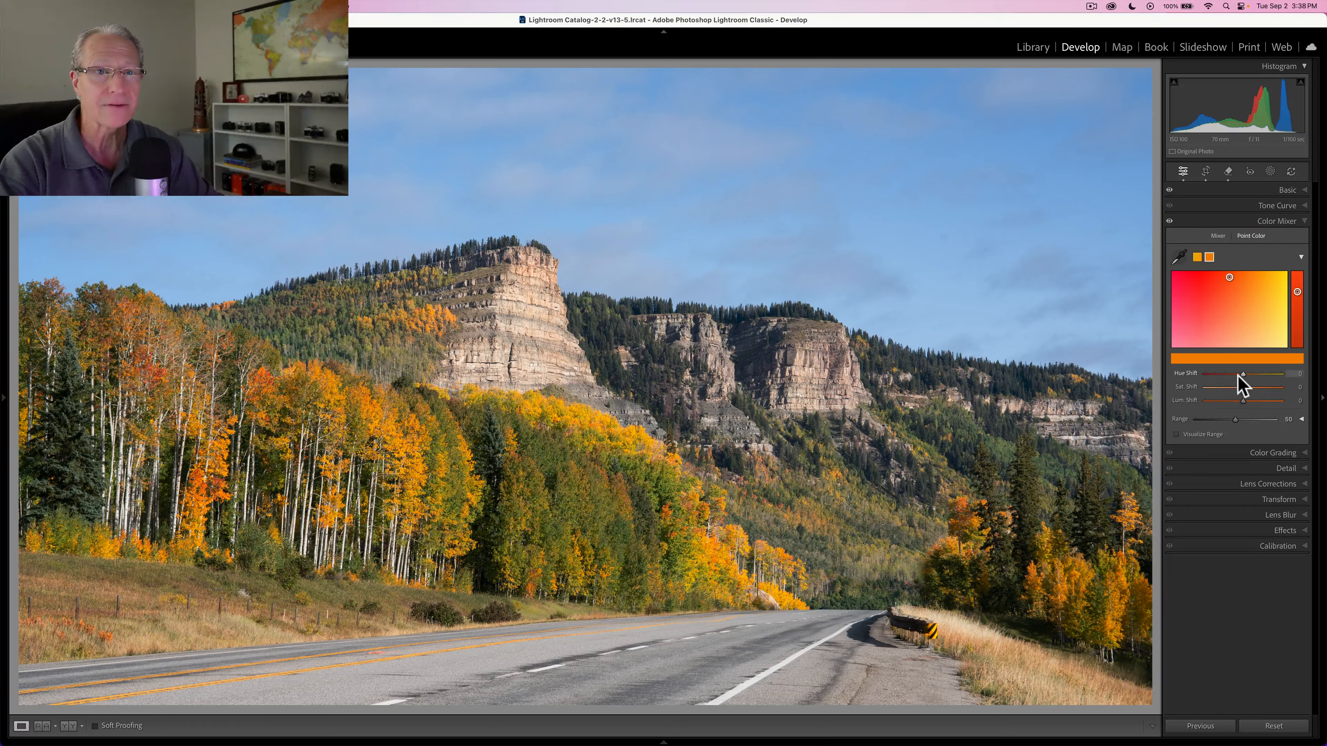
pyautogui.moveTo(1243, 376)
pyautogui.mouseDown()
pyautogui.moveTo(1199, 375)
pyautogui.moveTo(1244, 375)
pyautogui.moveTo(1245, 388)
pyautogui.mouseUp()
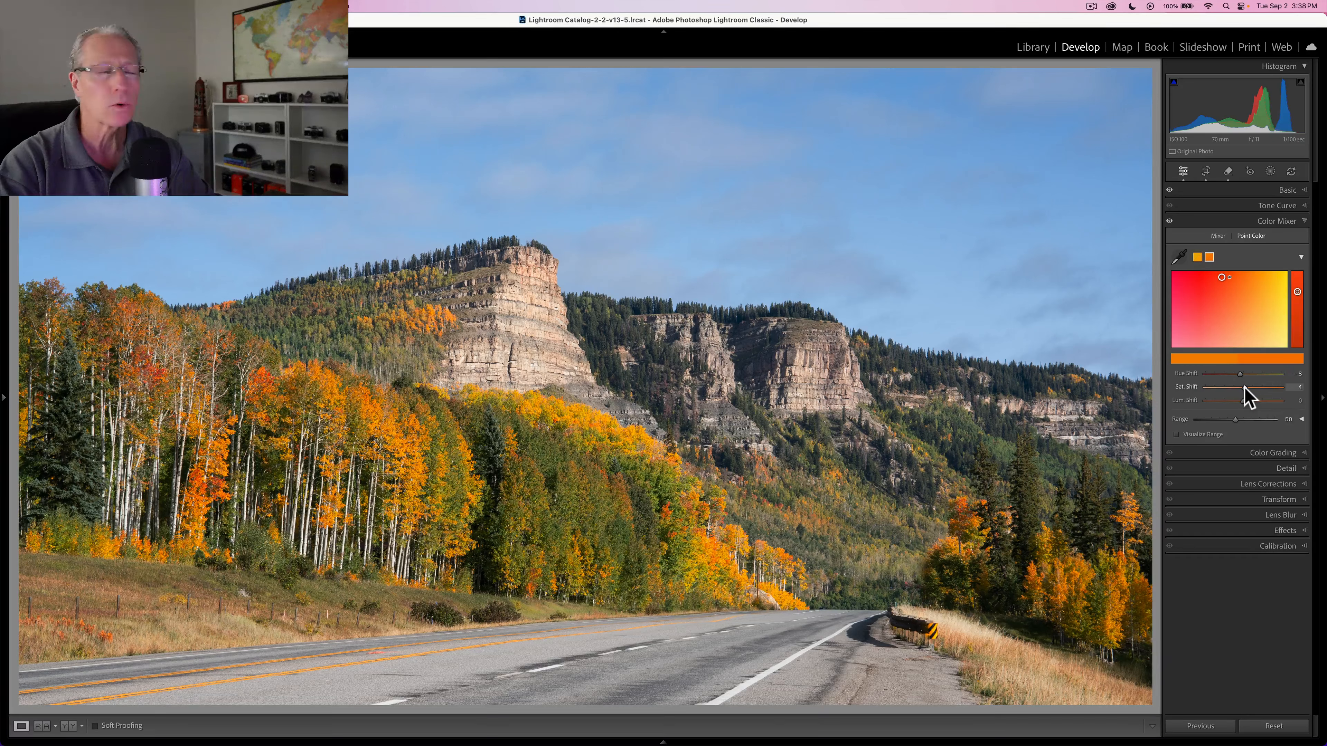
pyautogui.moveTo(1244, 387); pyautogui.dragTo(1245, 400)
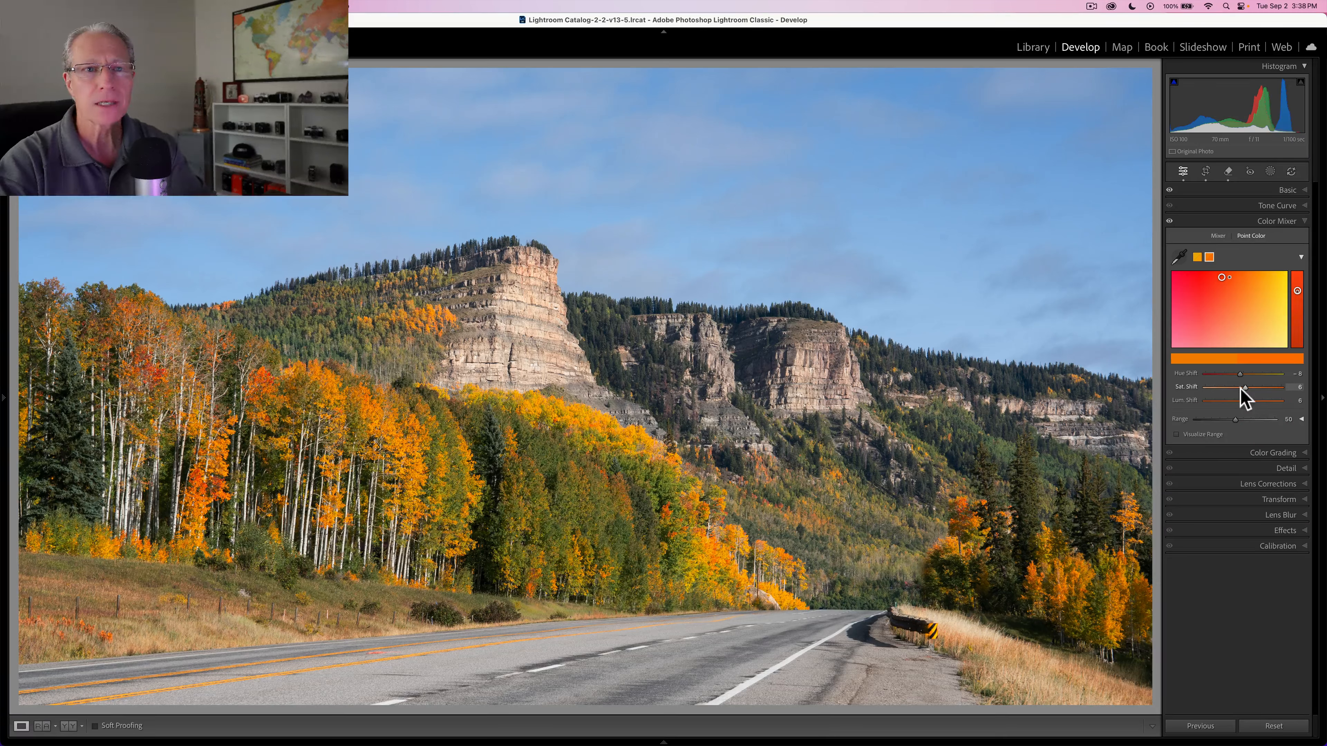
pyautogui.click(1169, 222)
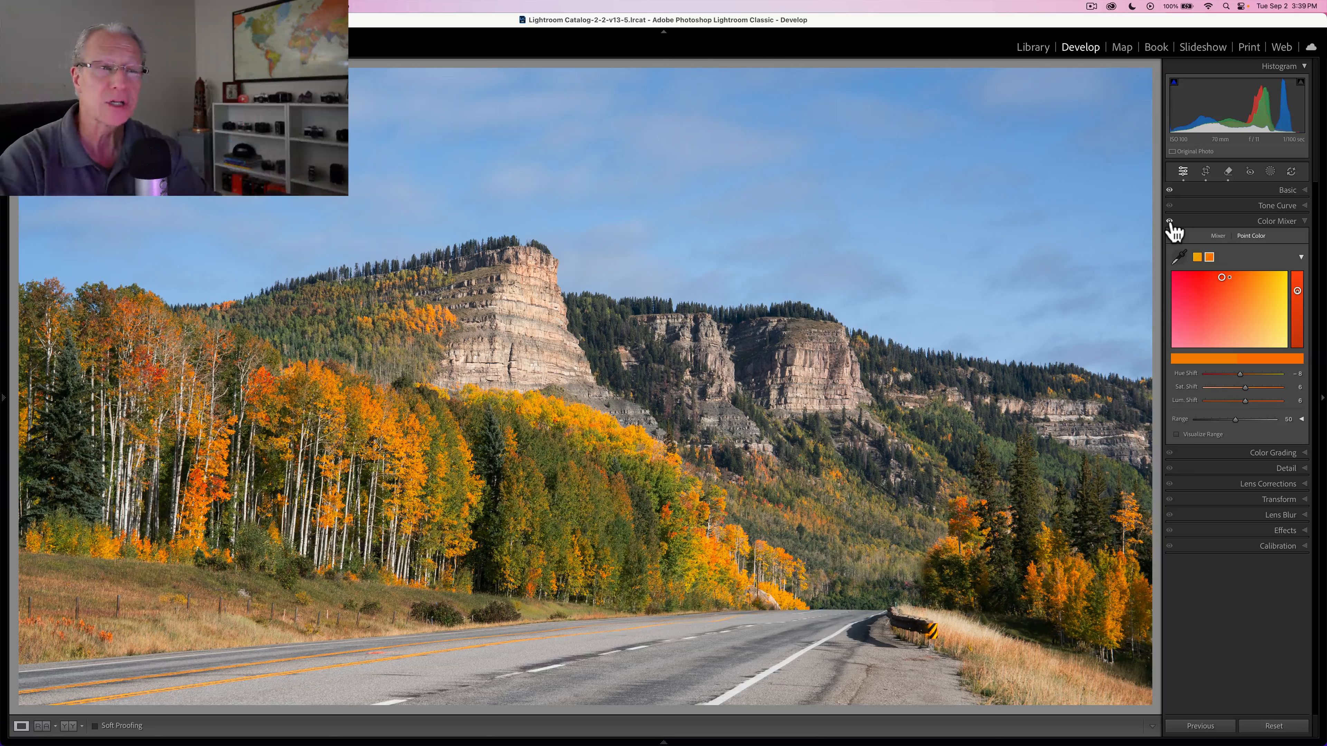
# - Add a Point Color sample from the green trees and set its Hue Shift to 21 and Lum. Shift to -33
pyautogui.click(1179, 257)
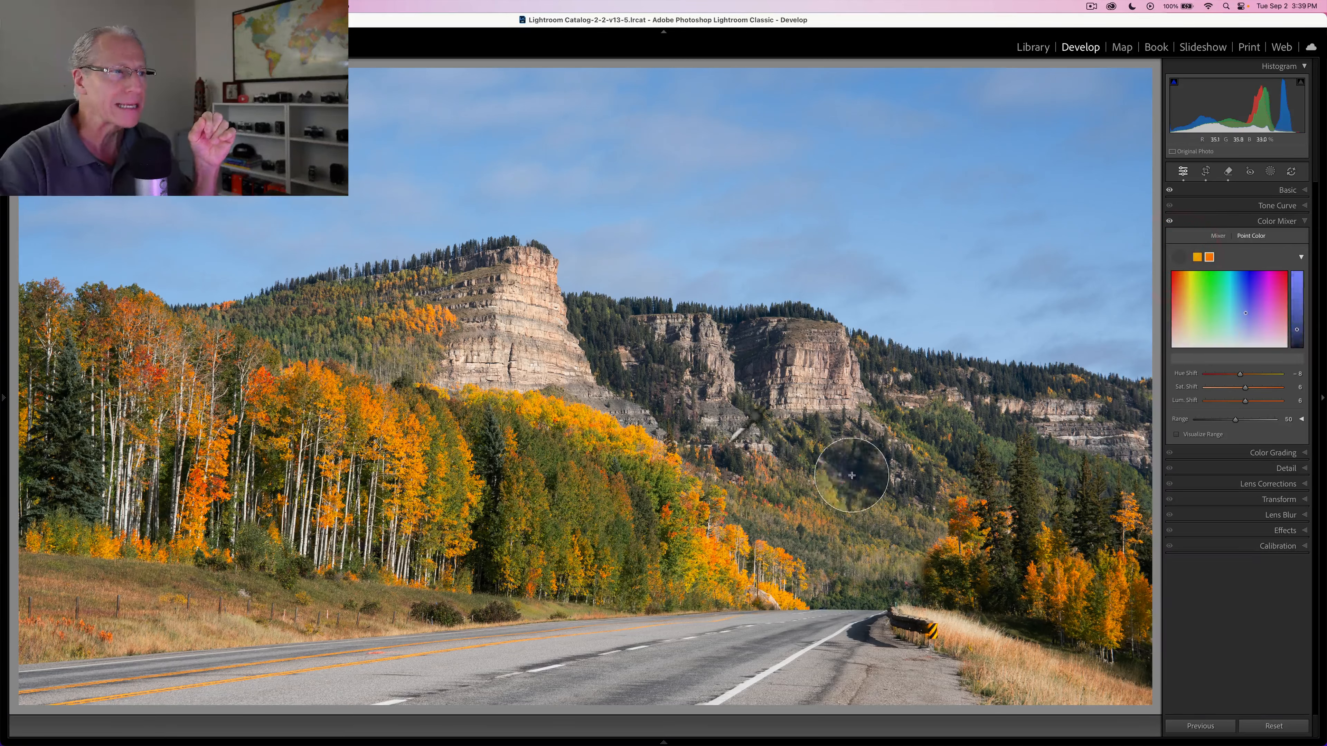
pyautogui.click(457, 504)
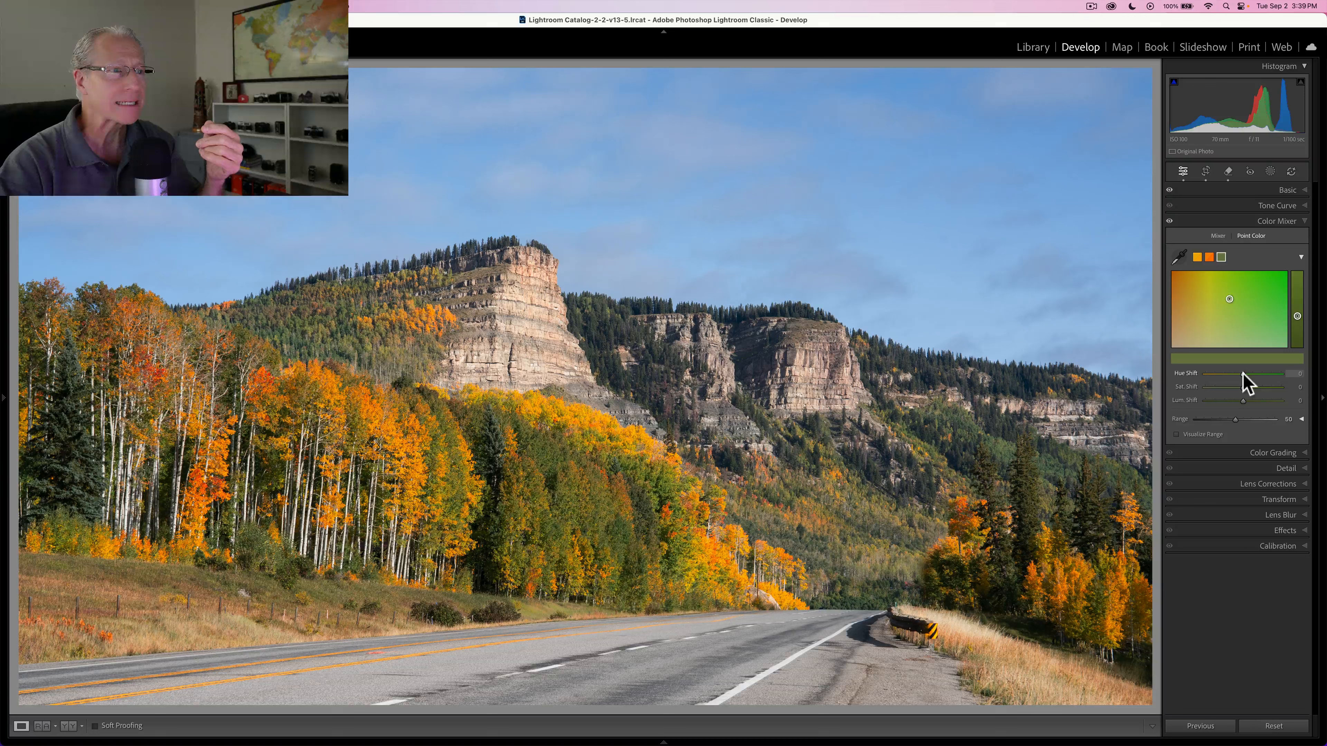
pyautogui.moveTo(1242, 373); pyautogui.dragTo(1213, 373)
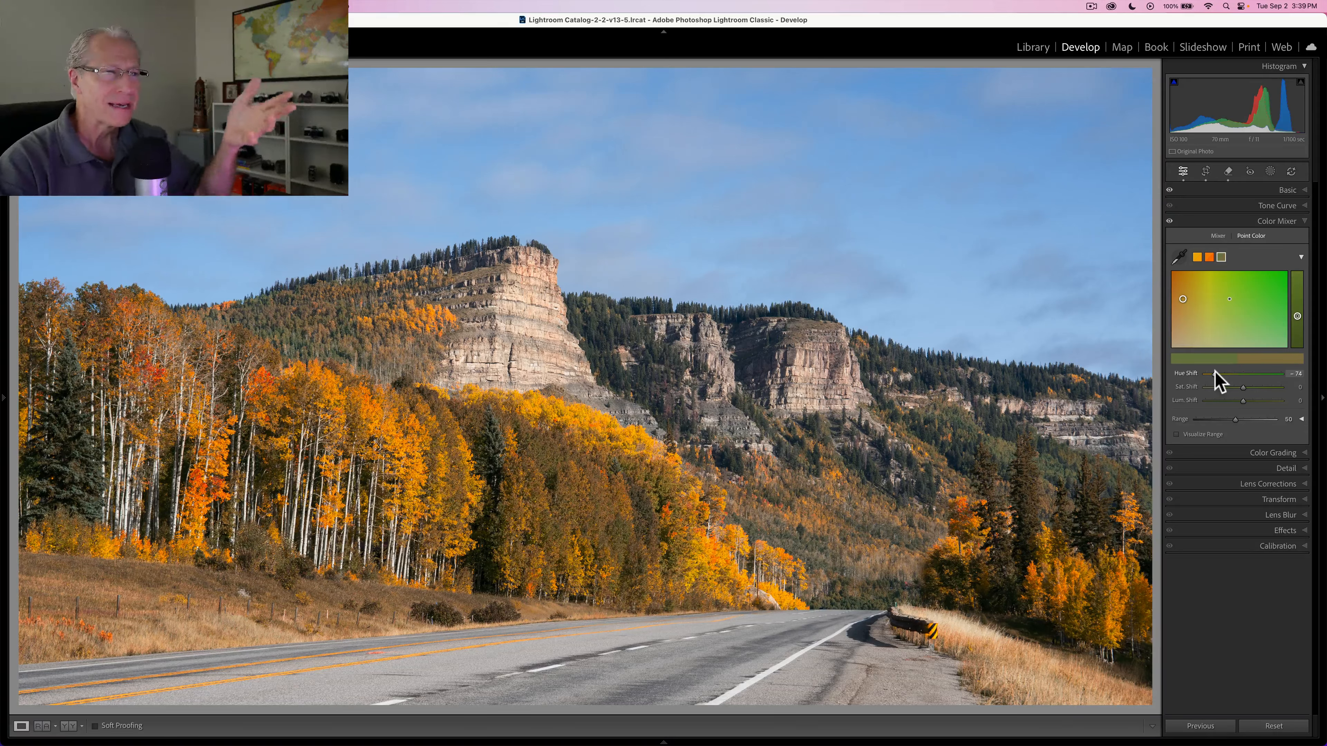
pyautogui.doubleClick(1214, 373)
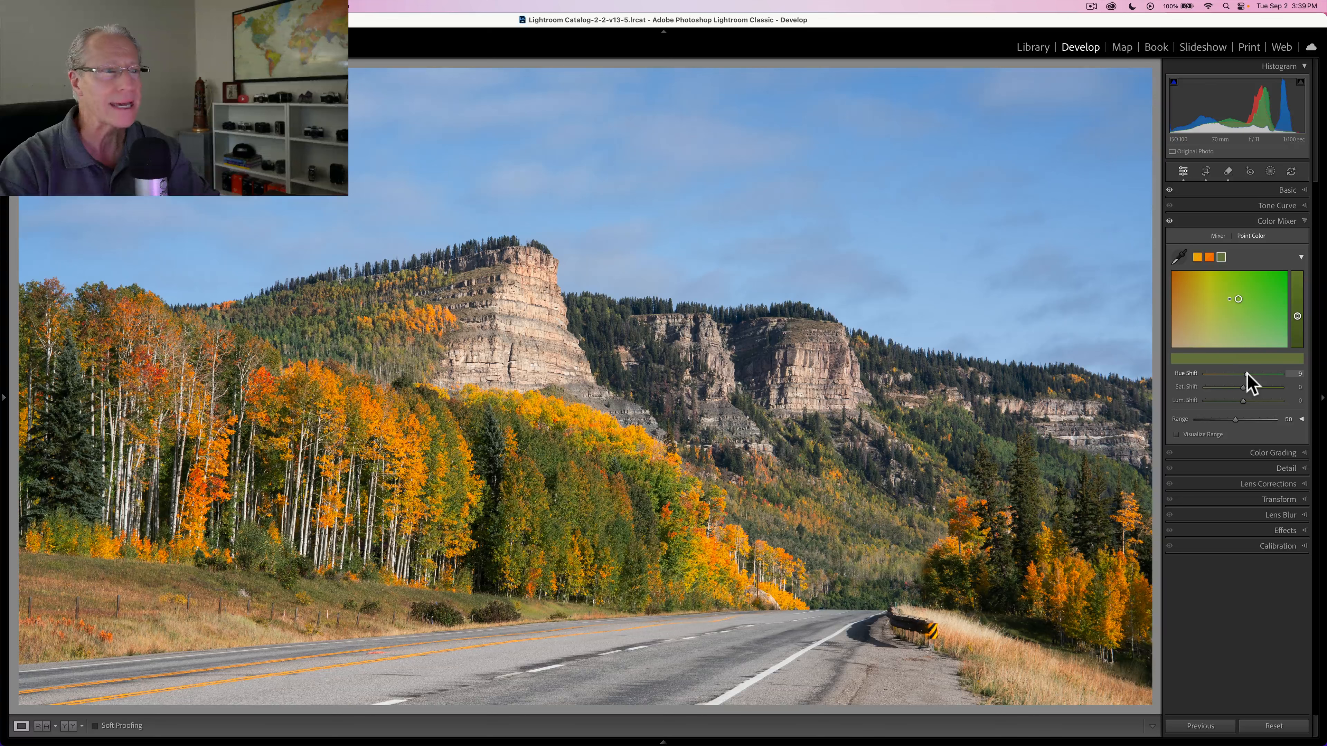
pyautogui.moveTo(1247, 375); pyautogui.dragTo(1250, 375)
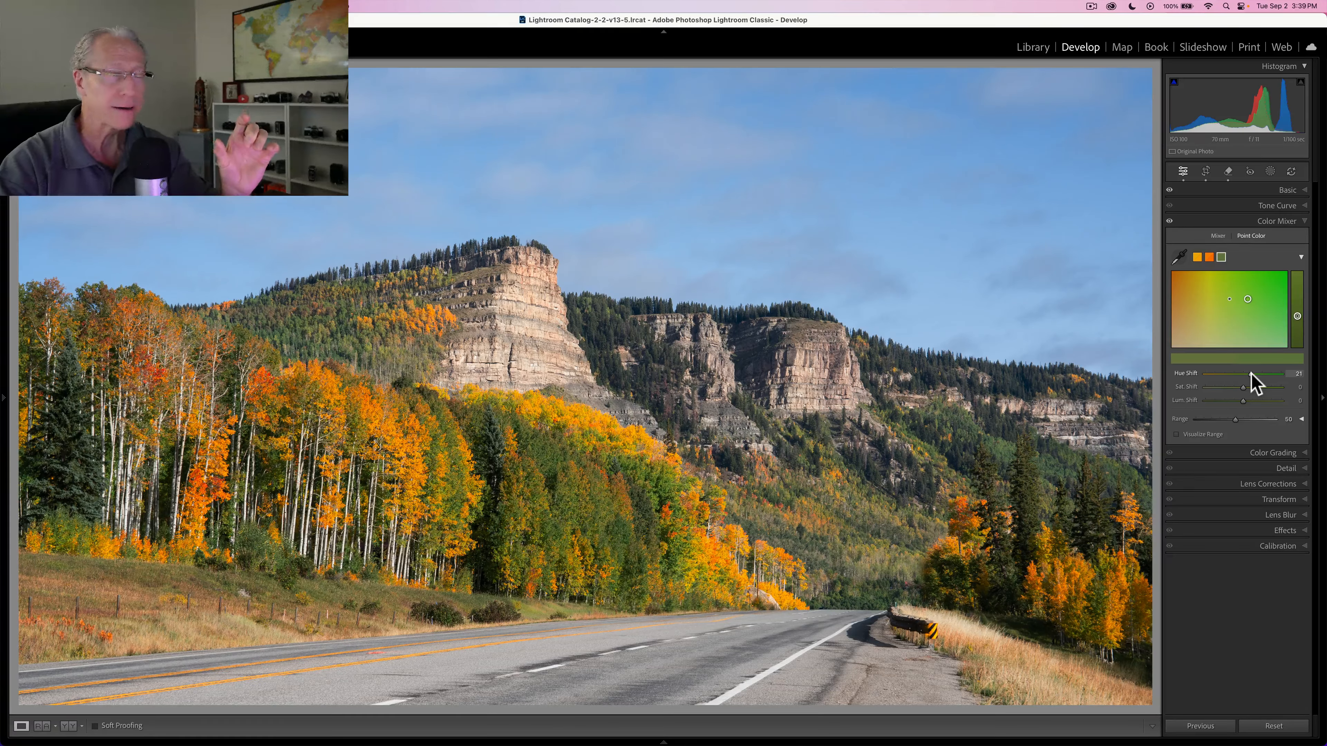
pyautogui.moveTo(1251, 373); pyautogui.dragTo(1253, 374)
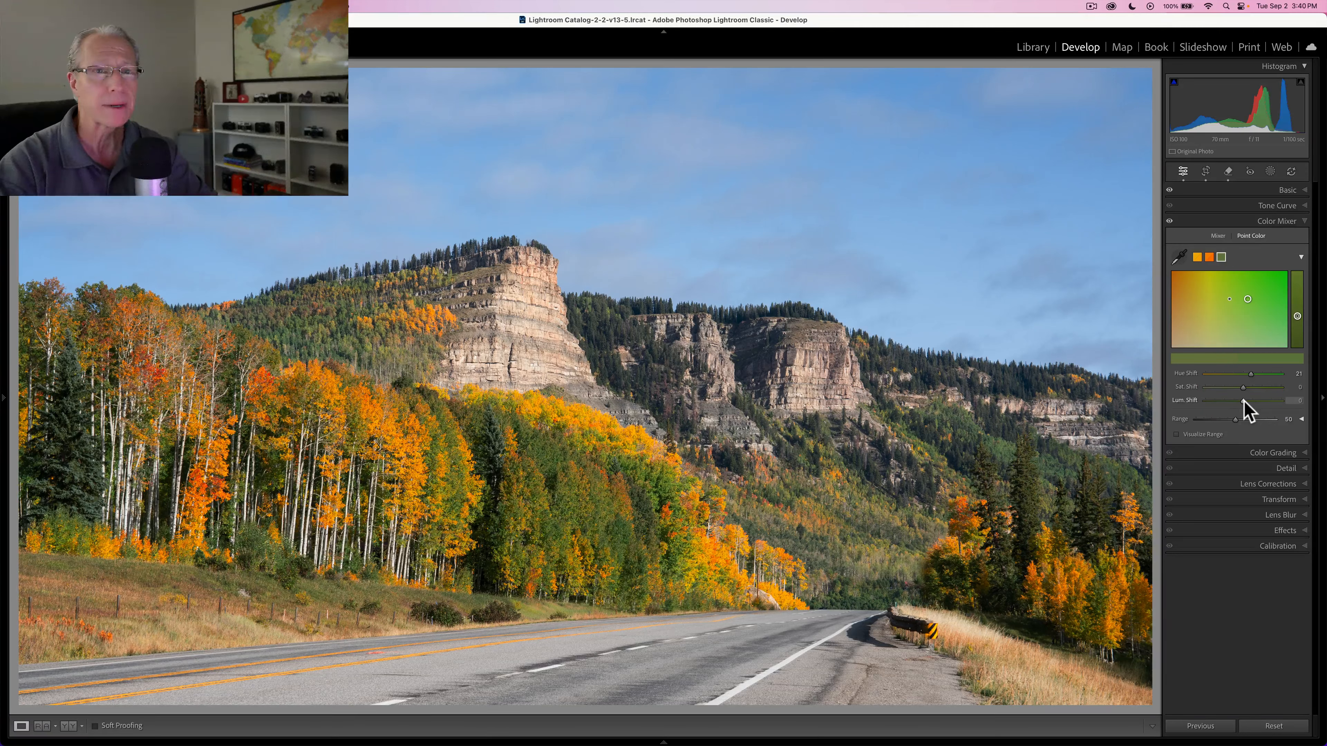
pyautogui.moveTo(1243, 401); pyautogui.dragTo(1233, 401)
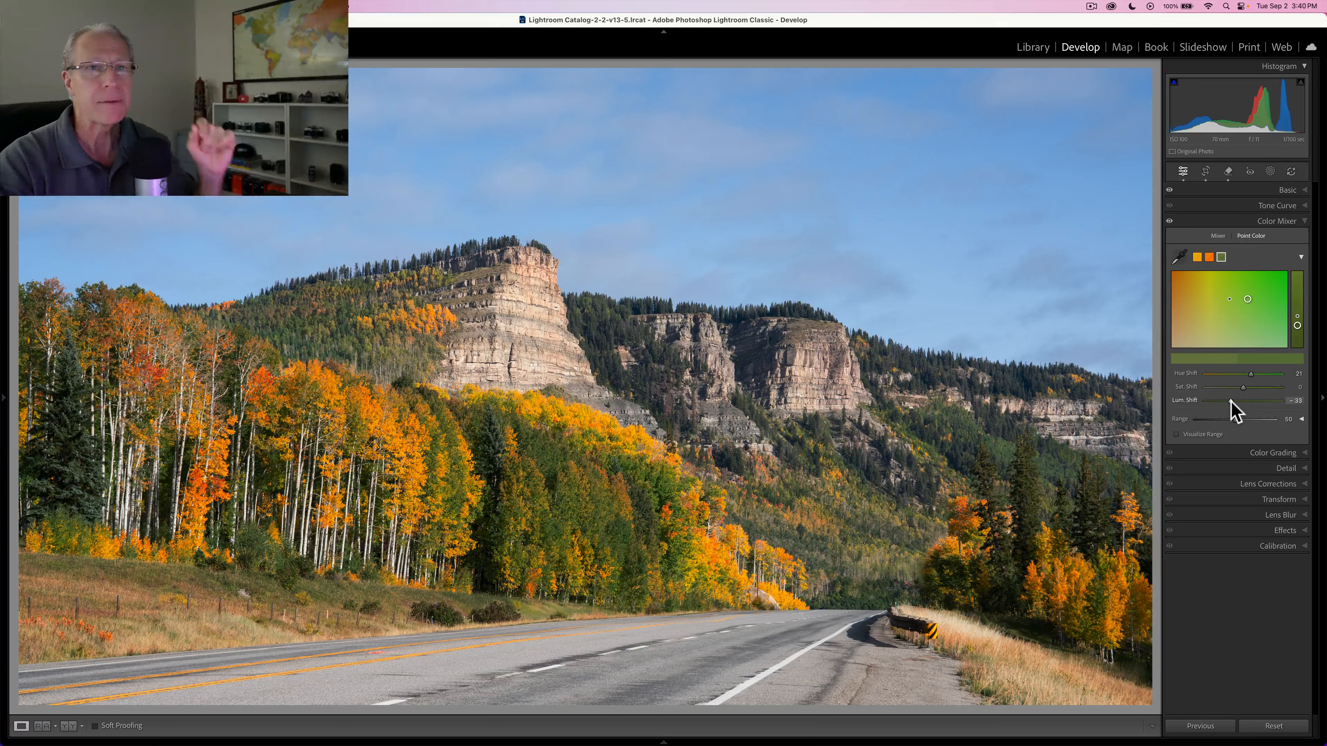
# - Compare the photo with and without the Color Mixer adjustments, and collapse the Color Mixer
pyautogui.click(1170, 222)
pyautogui.click(1170, 221)
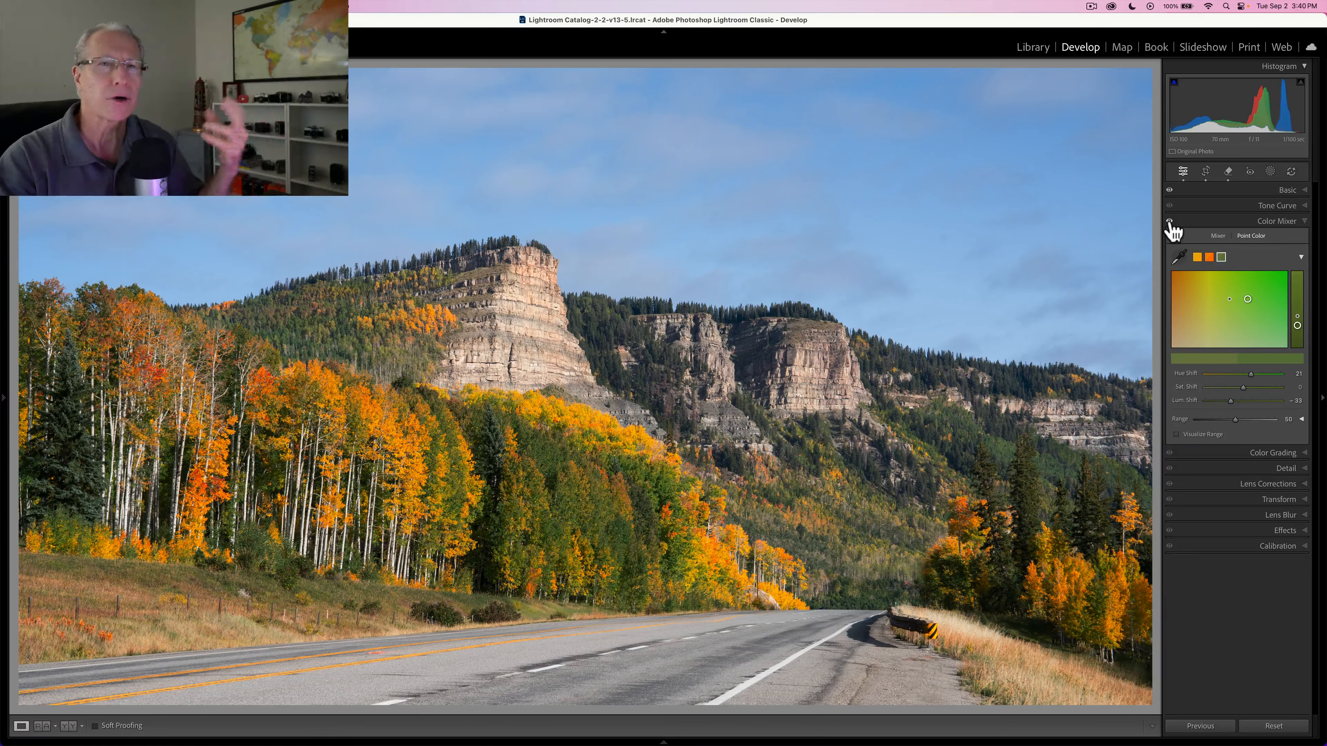
pyautogui.click(1170, 221)
pyautogui.click(1169, 221)
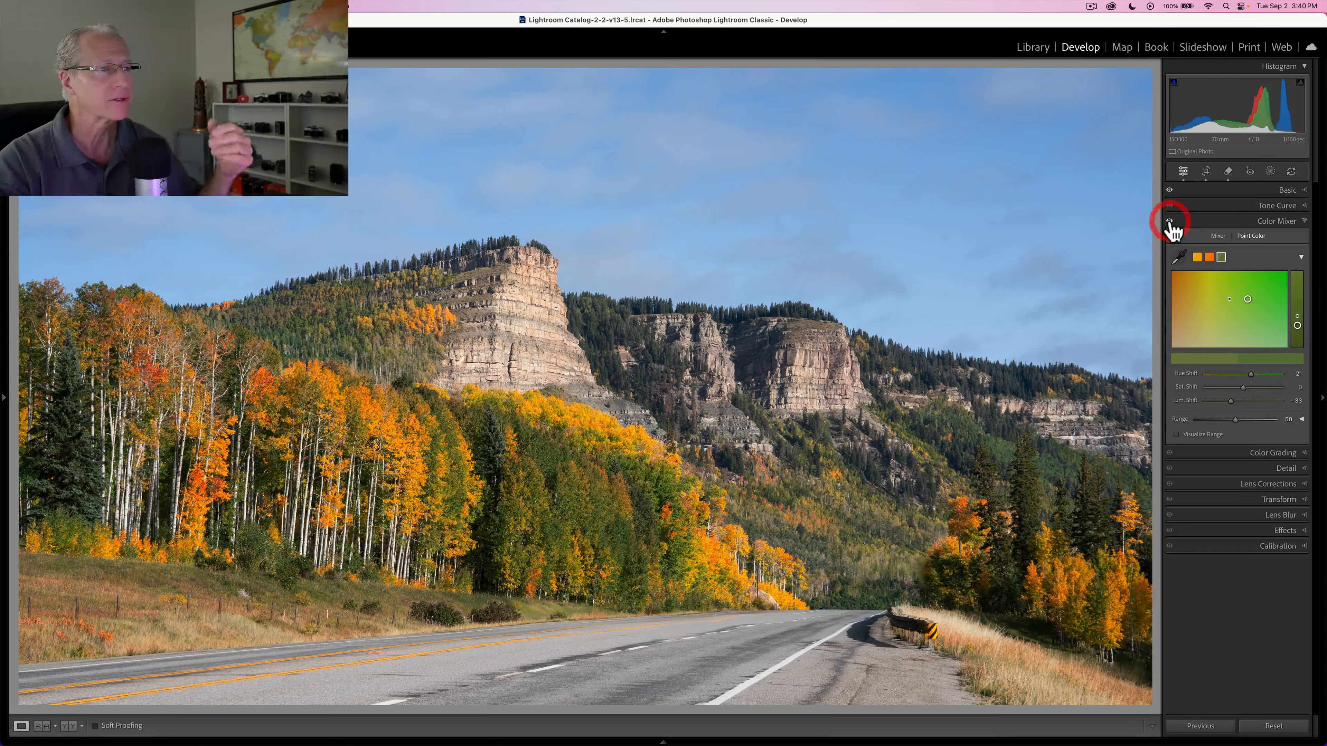
pyautogui.click(1223, 222)
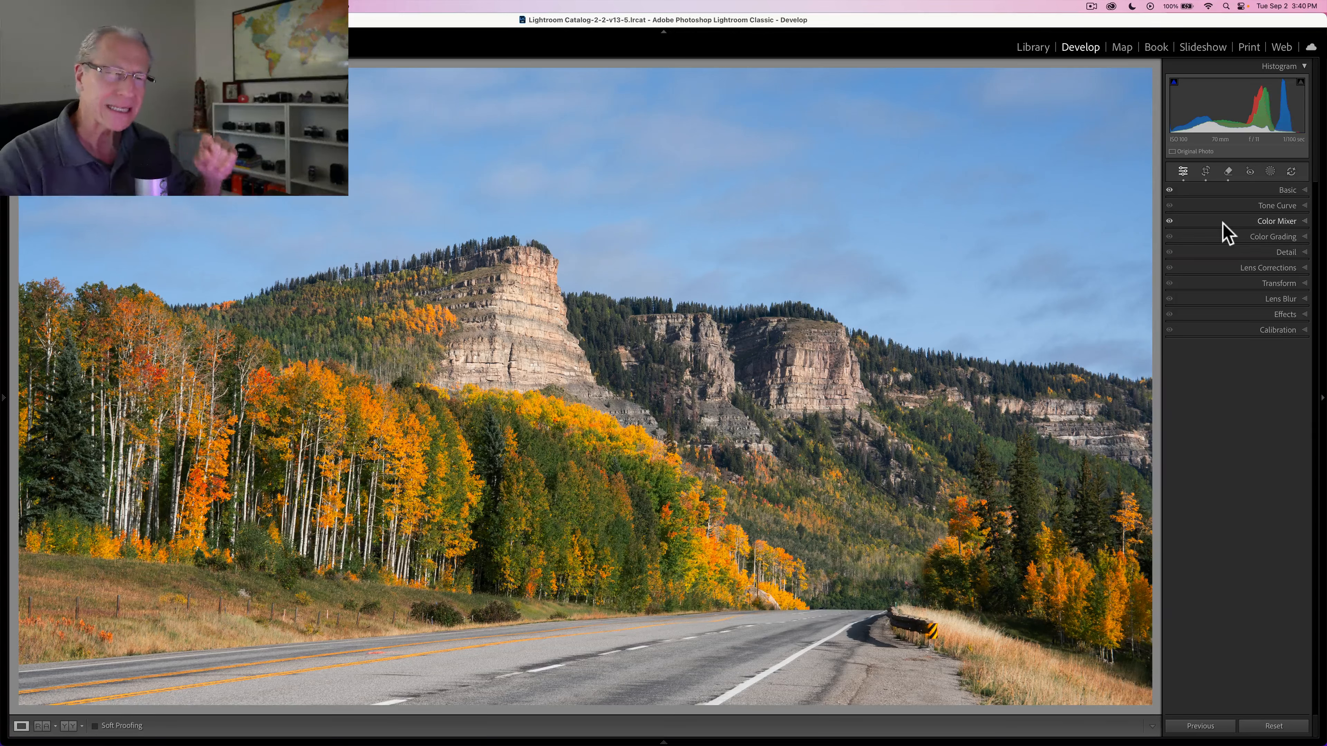
# - Add a linear gradient mask rising from the photo's bottom edge over the road and grass, and set its exposure to -0.69
pyautogui.click(1269, 173)
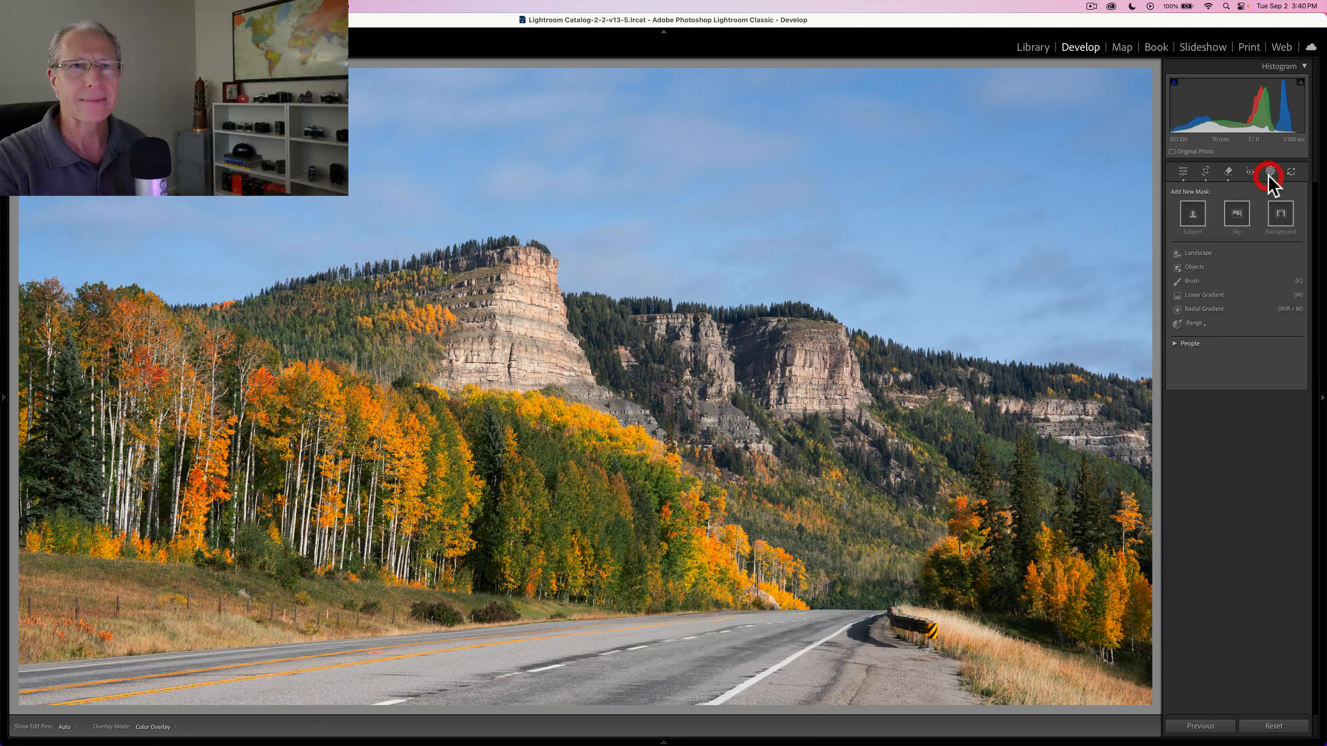
pyautogui.click(1207, 295)
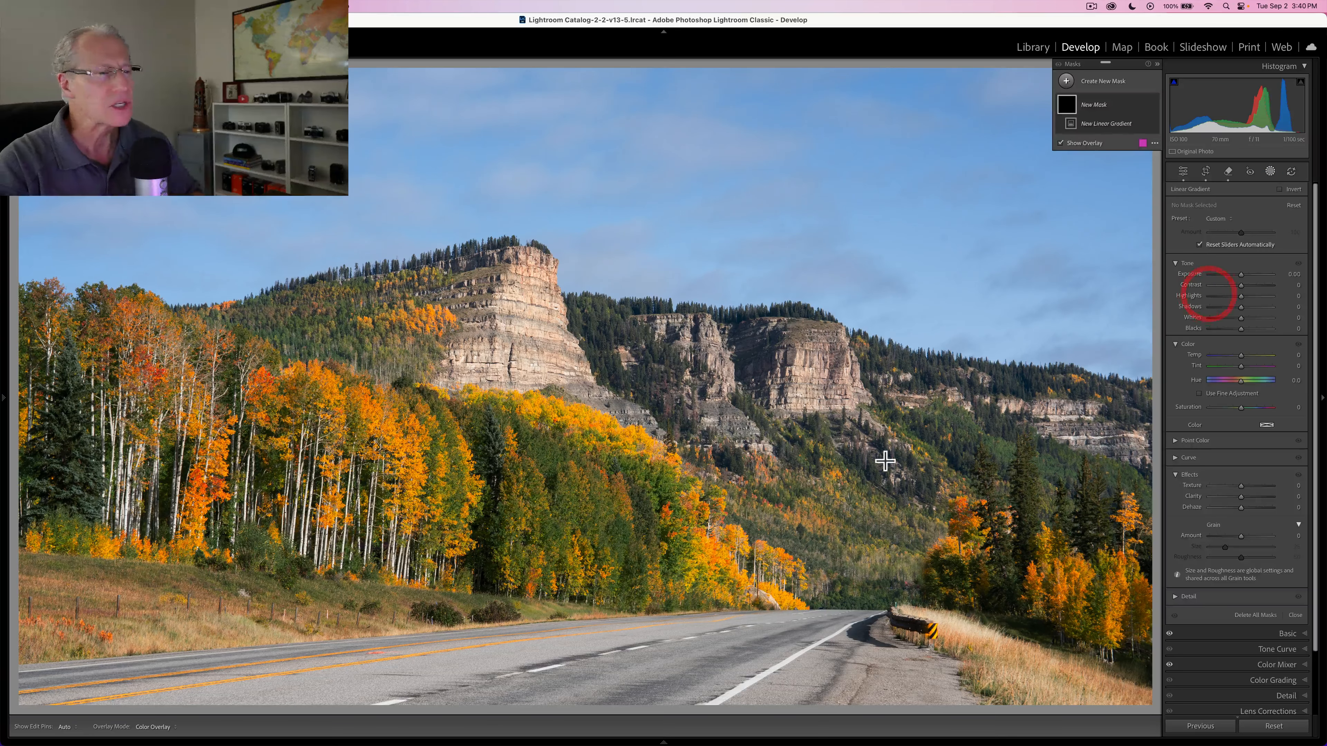
pyautogui.moveTo(614, 690); pyautogui.dragTo(623, 582)
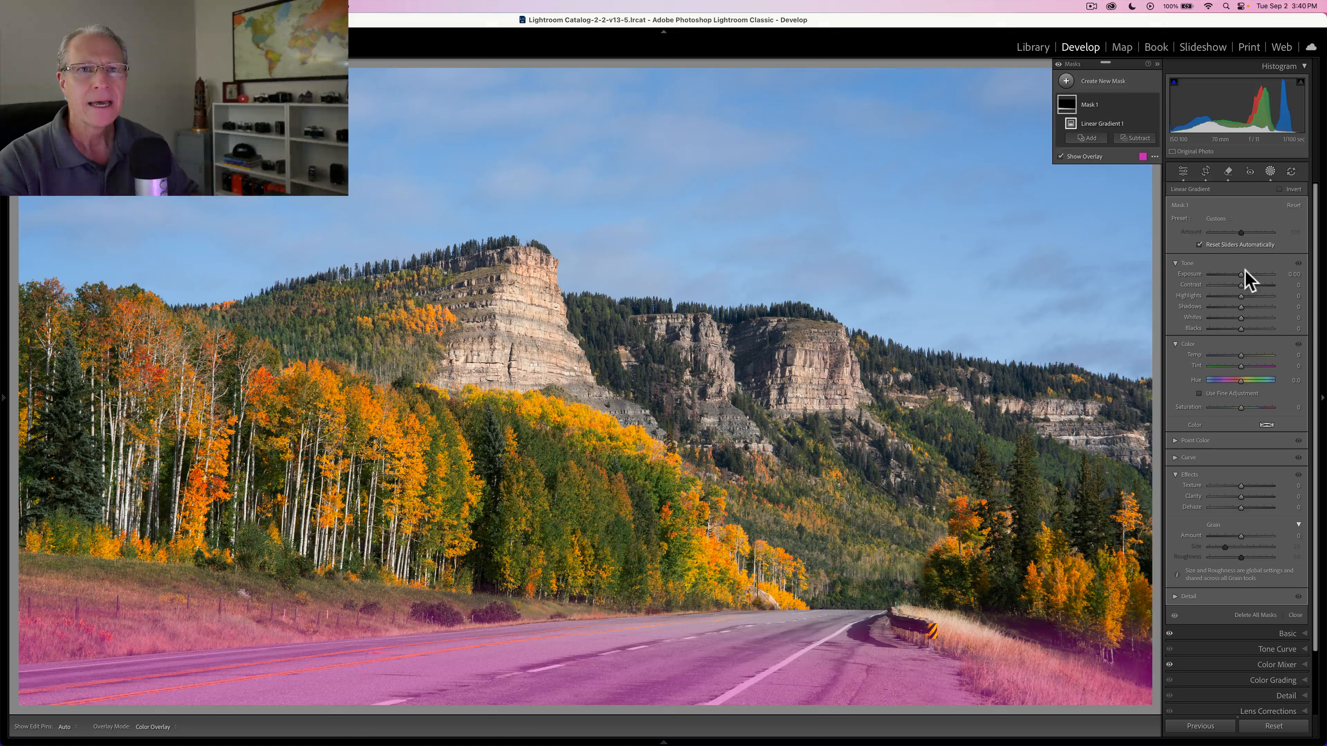
pyautogui.moveTo(1239, 274); pyautogui.dragTo(1234, 274)
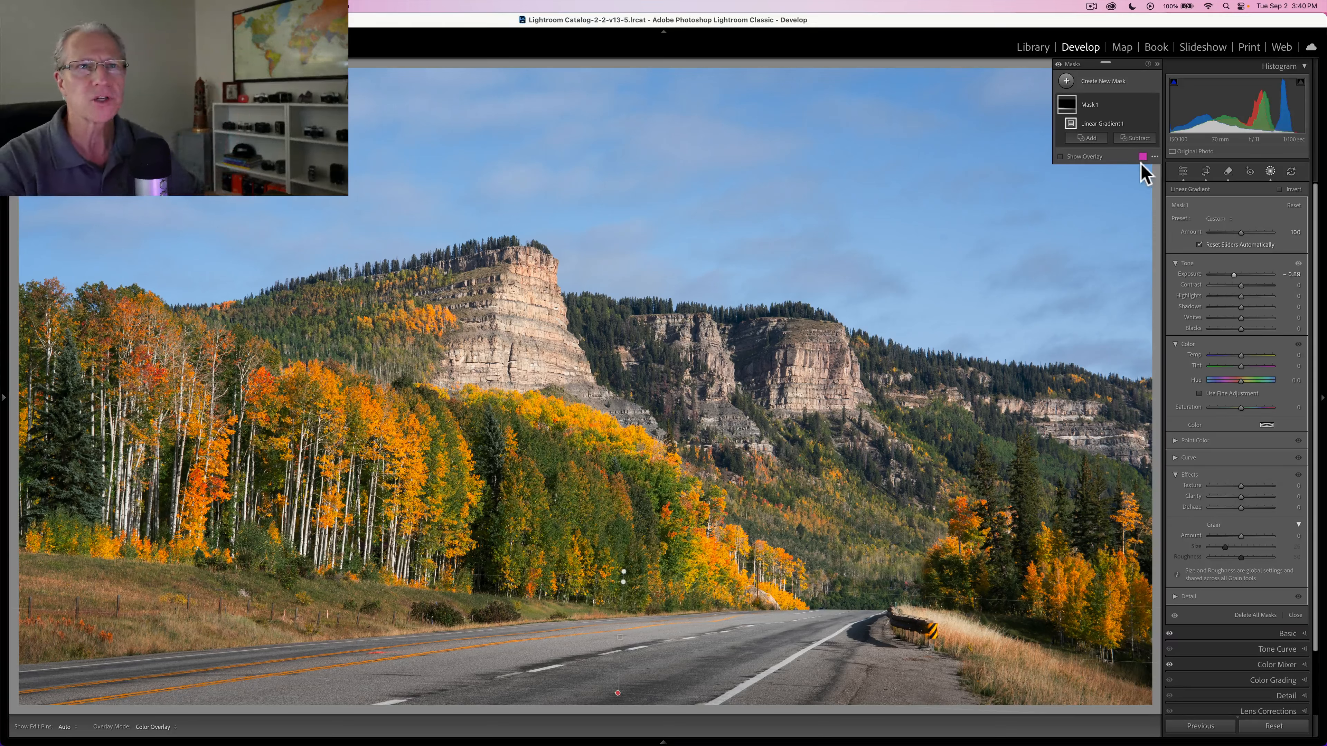
# - Create a second linear gradient mask fading down from the top of the sky to the cliffs, and shift it slightly upward
pyautogui.click(1065, 80)
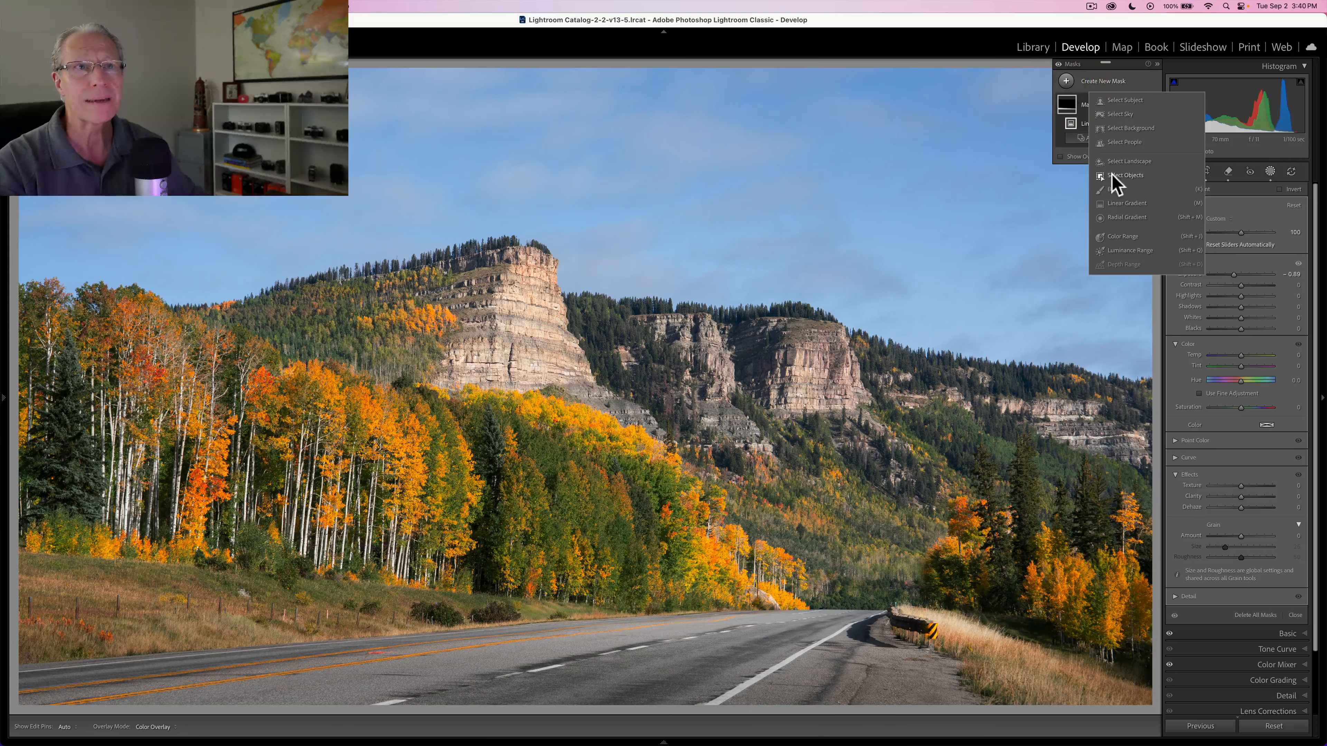
pyautogui.click(1121, 203)
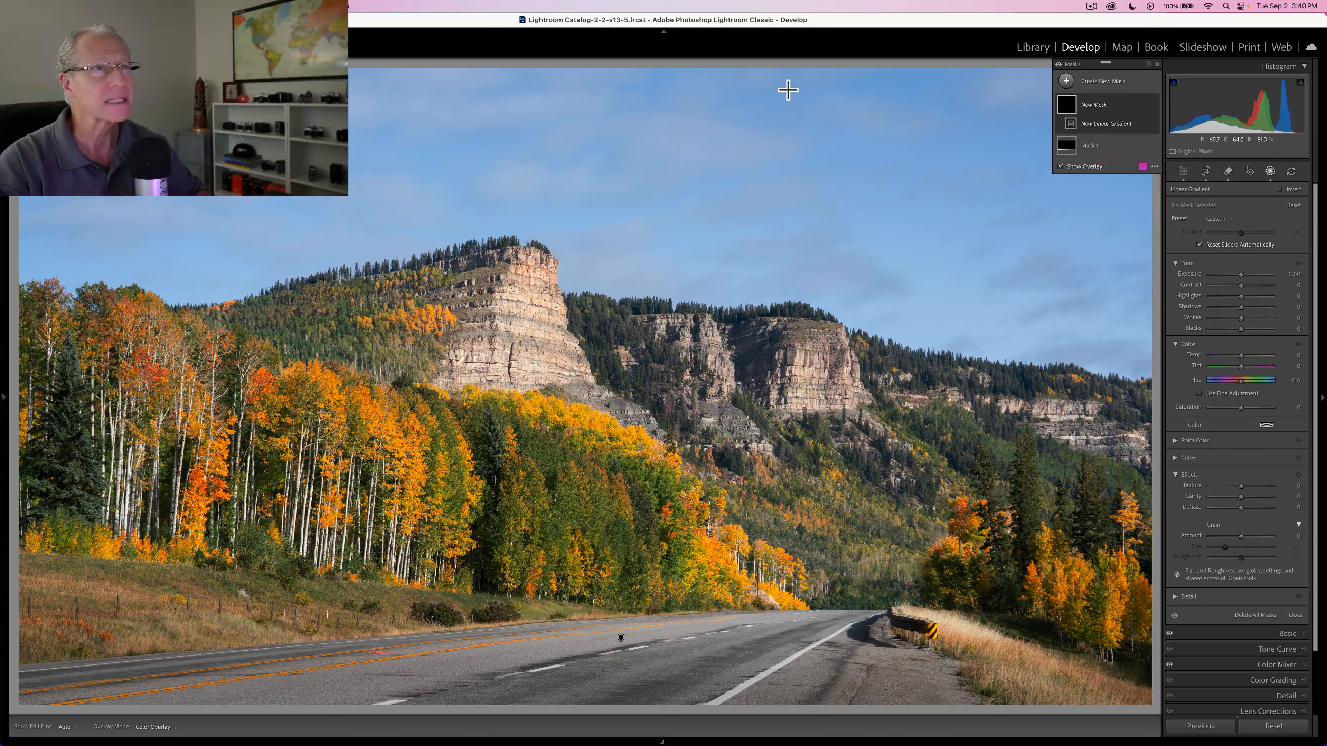
pyautogui.moveTo(788, 82); pyautogui.dragTo(759, 337)
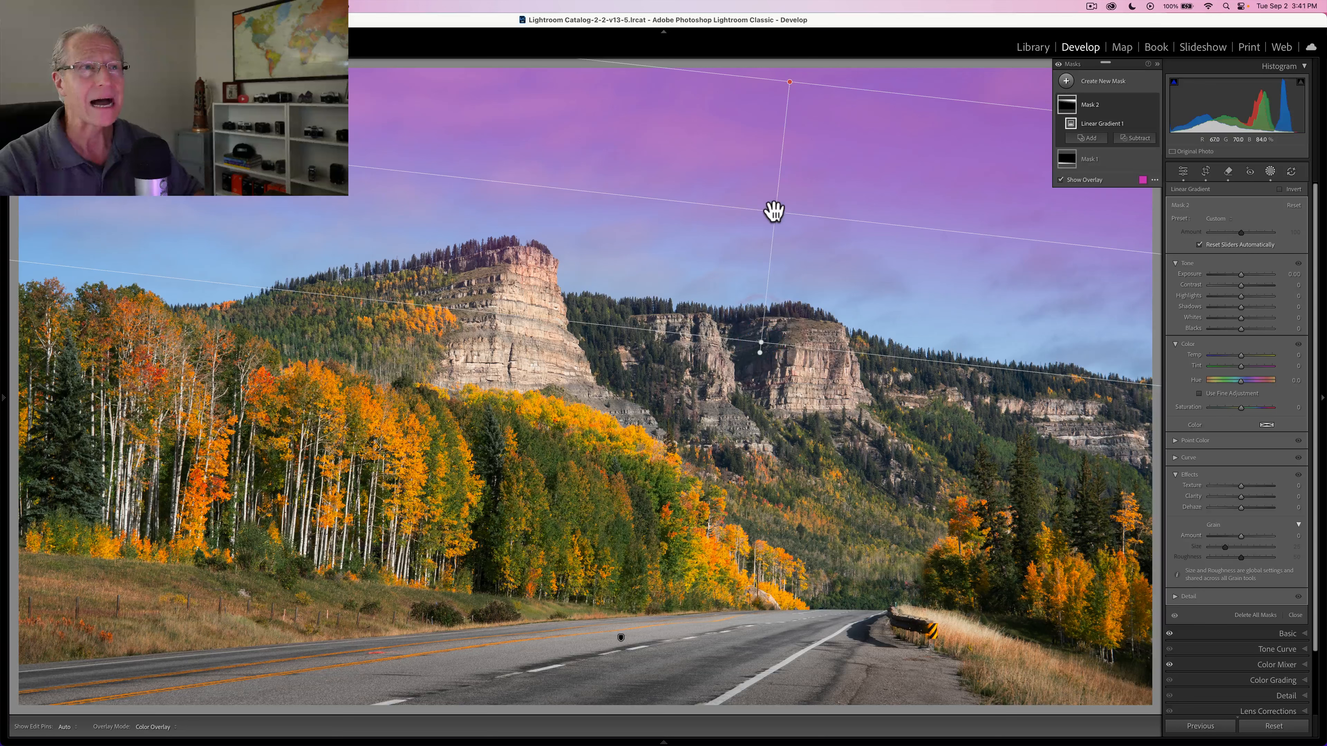
pyautogui.moveTo(775, 217); pyautogui.dragTo(762, 202)
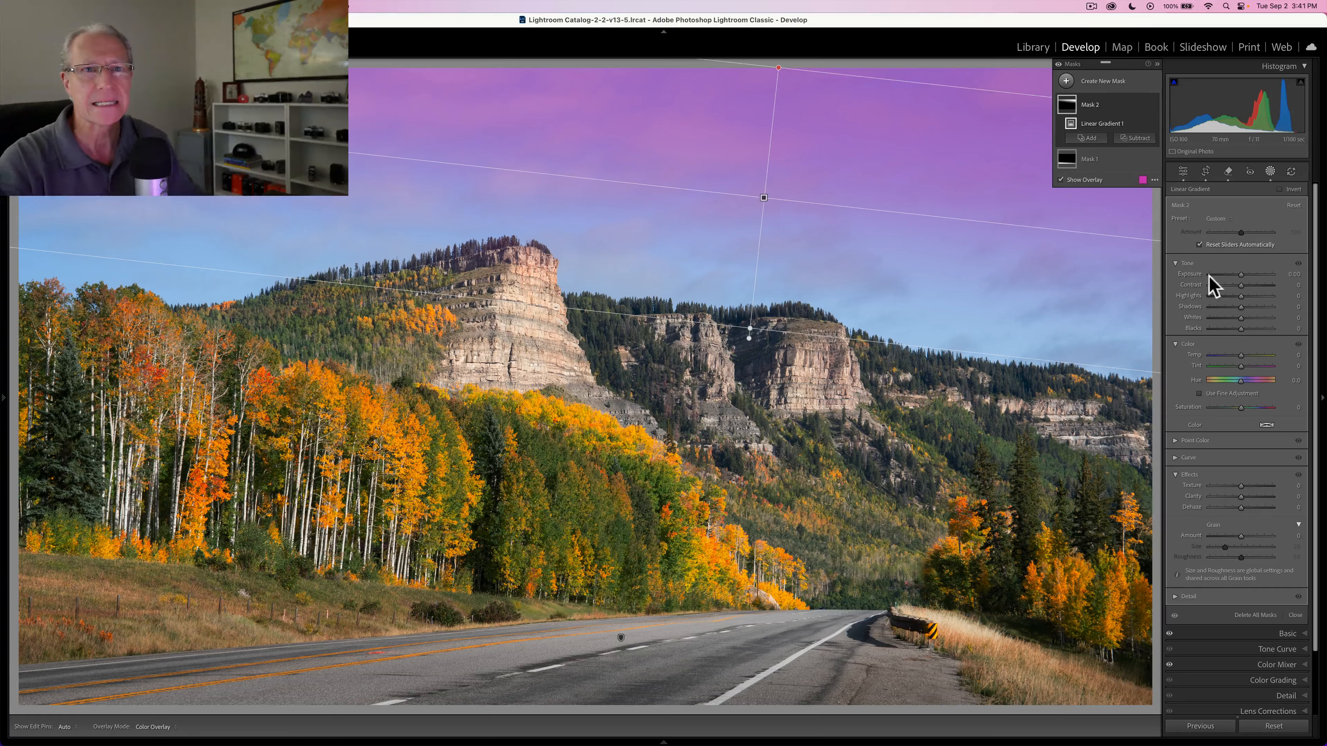
# - Set the sky gradient's exposure to -0.41, temperature to -6 and saturation to -7
pyautogui.moveTo(1238, 274); pyautogui.dragTo(1236, 273)
pyautogui.moveTo(1240, 353); pyautogui.dragTo(1238, 353)
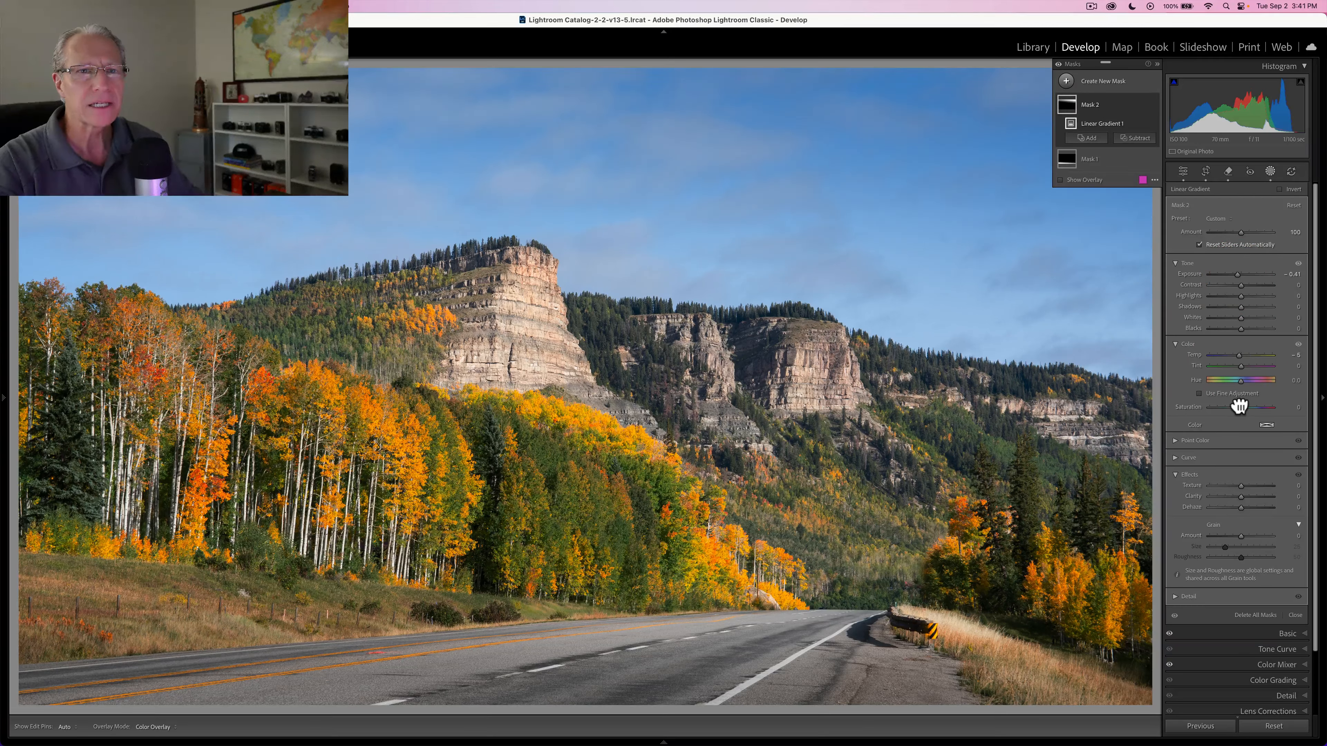
pyautogui.moveTo(1239, 407); pyautogui.dragTo(1237, 407)
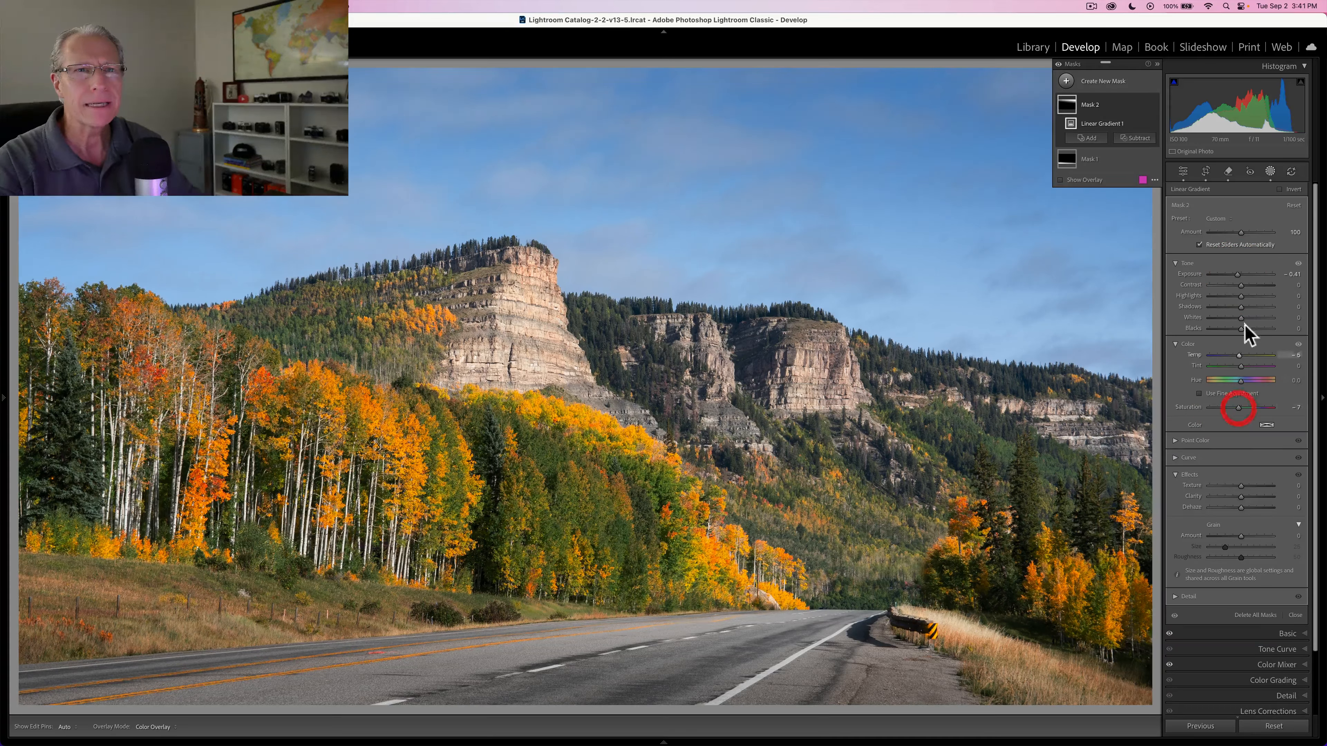
# - Raise the sky gradient's whites slightly, and compare the photo with and without that mask
pyautogui.moveTo(1241, 317); pyautogui.dragTo(1246, 317)
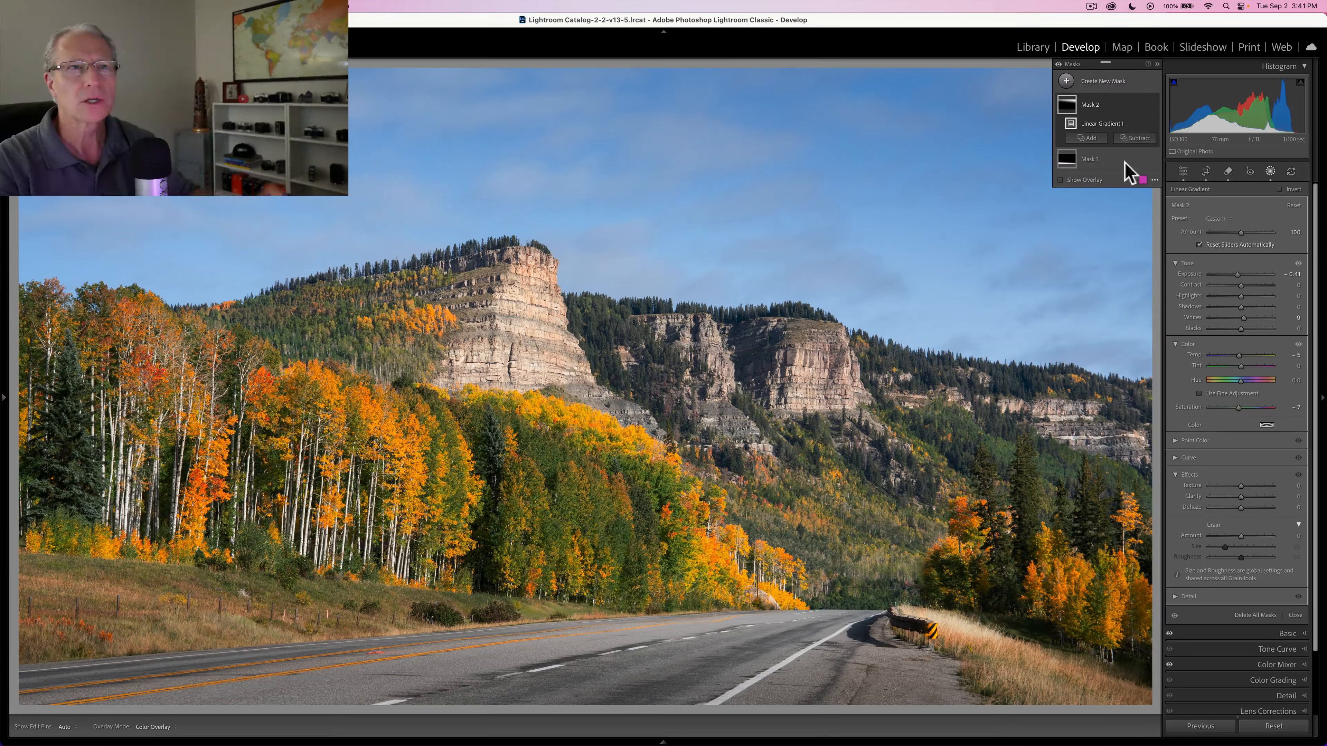
pyautogui.click(1153, 104)
pyautogui.click(1154, 104)
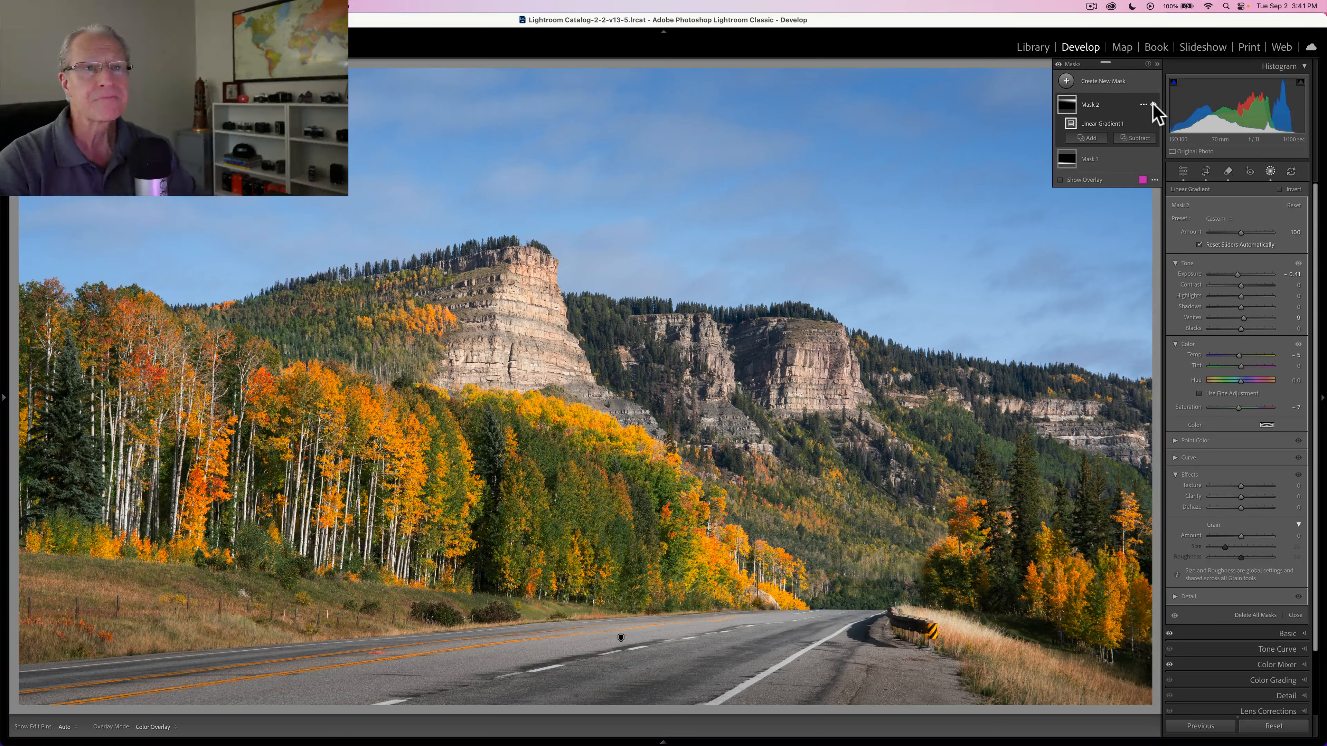
# - Add a wide radial gradient mask centred on the aspens, spanning from the cliffs down to the road, and shift it slightly upward
pyautogui.click(1065, 80)
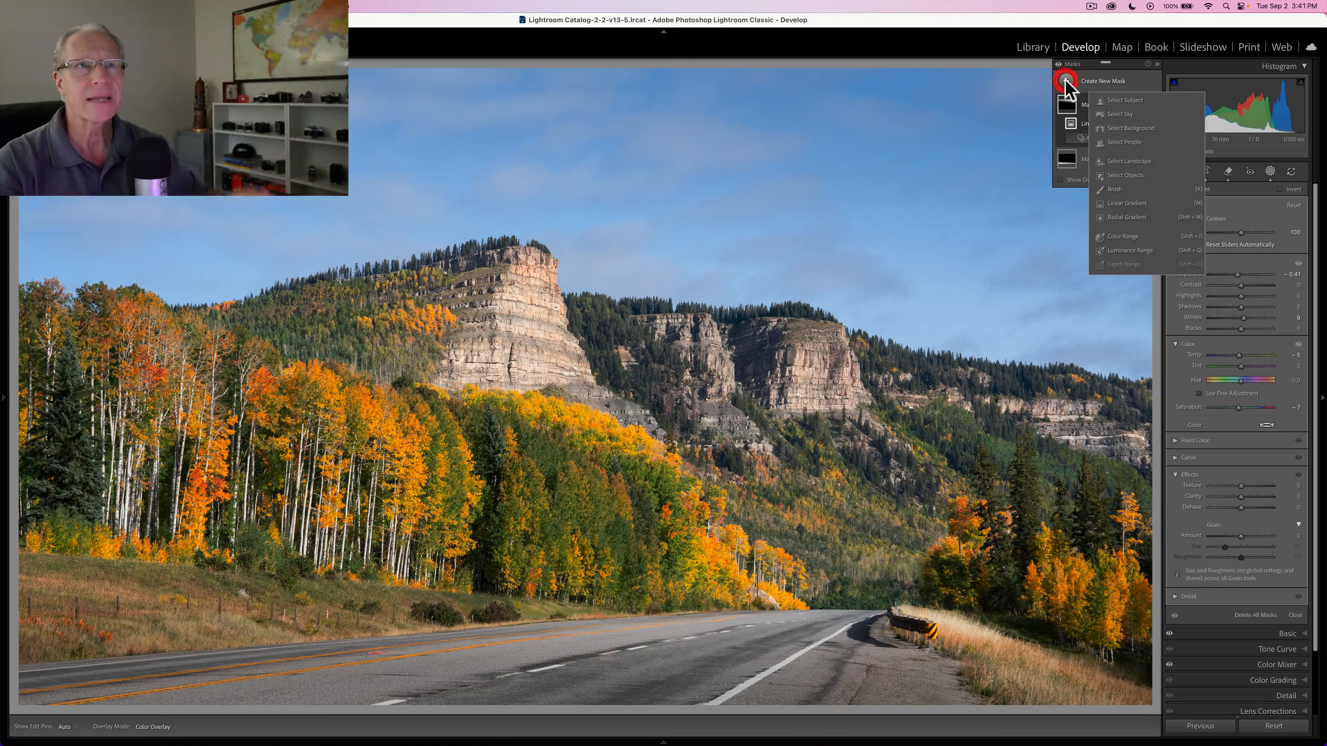
pyautogui.click(1127, 218)
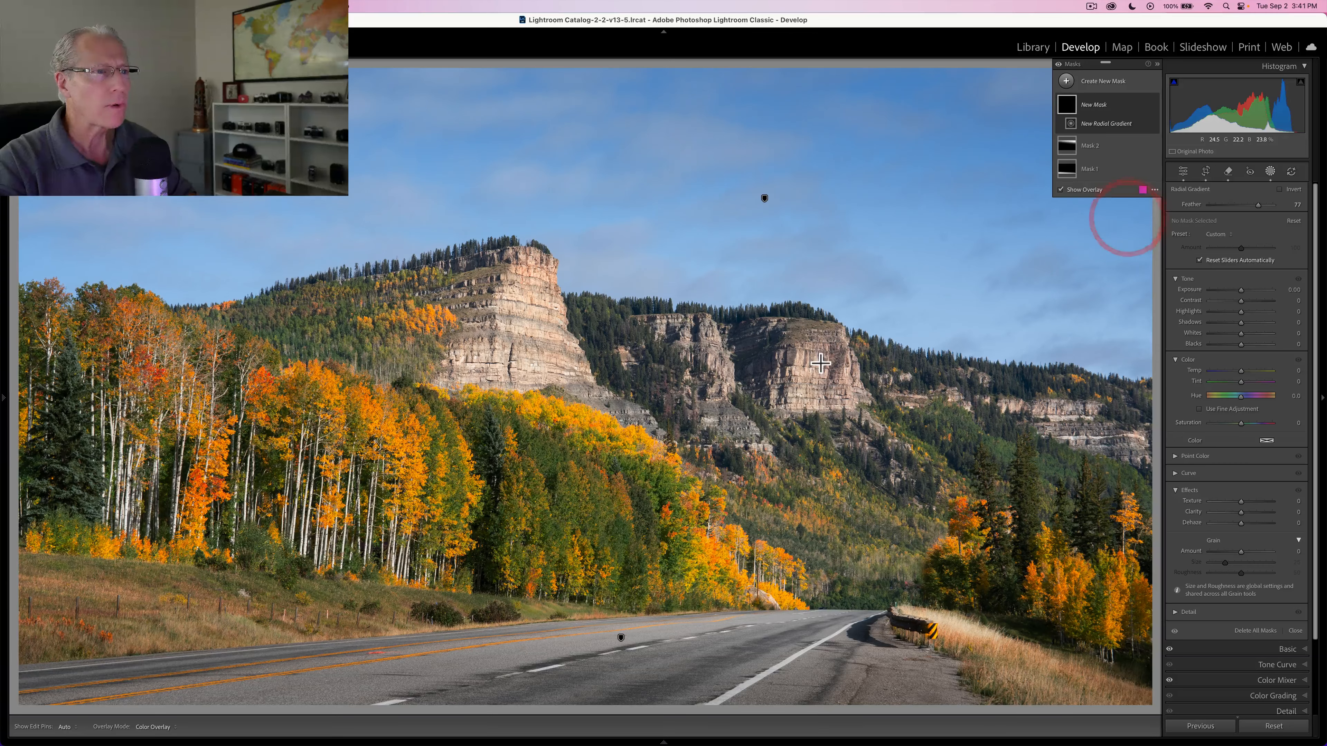
pyautogui.moveTo(629, 514)
pyautogui.mouseDown()
pyautogui.moveTo(726, 554)
pyautogui.moveTo(1061, 601)
pyautogui.moveTo(1132, 694)
pyautogui.mouseUp()
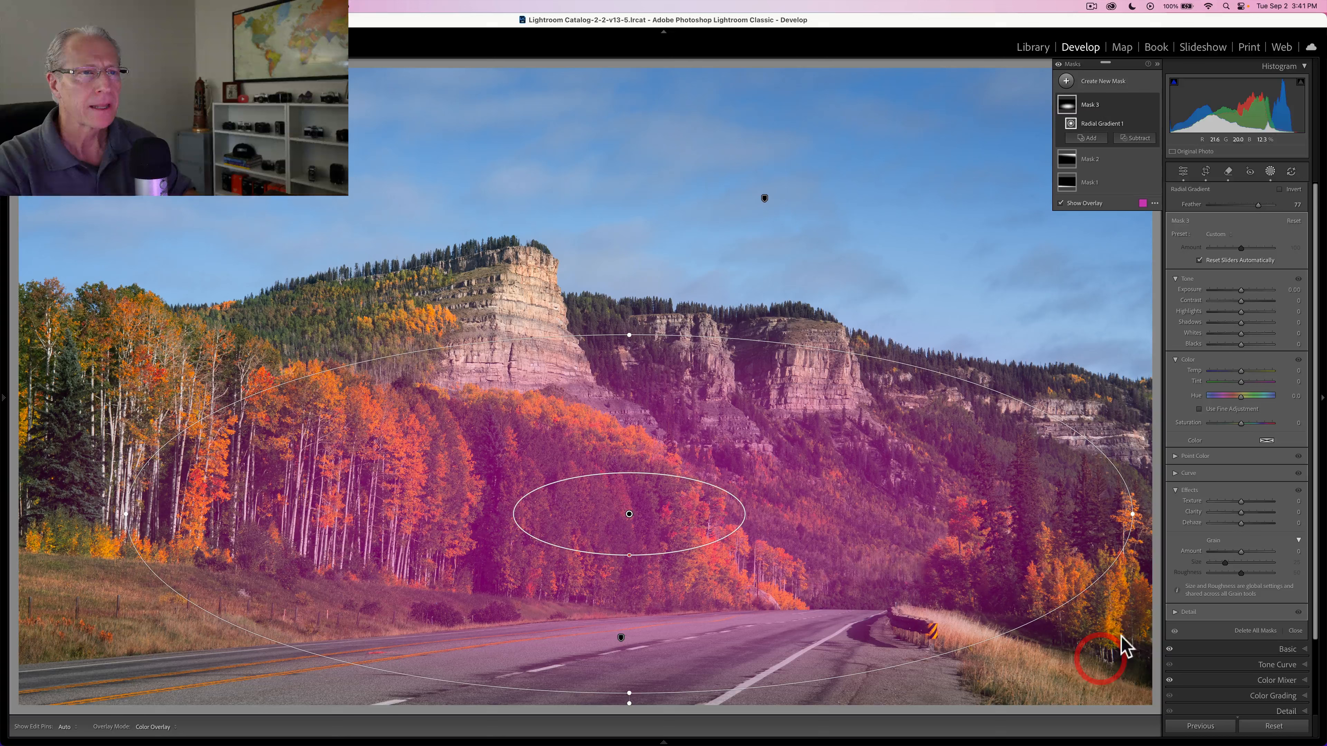
pyautogui.moveTo(629, 518); pyautogui.dragTo(629, 506)
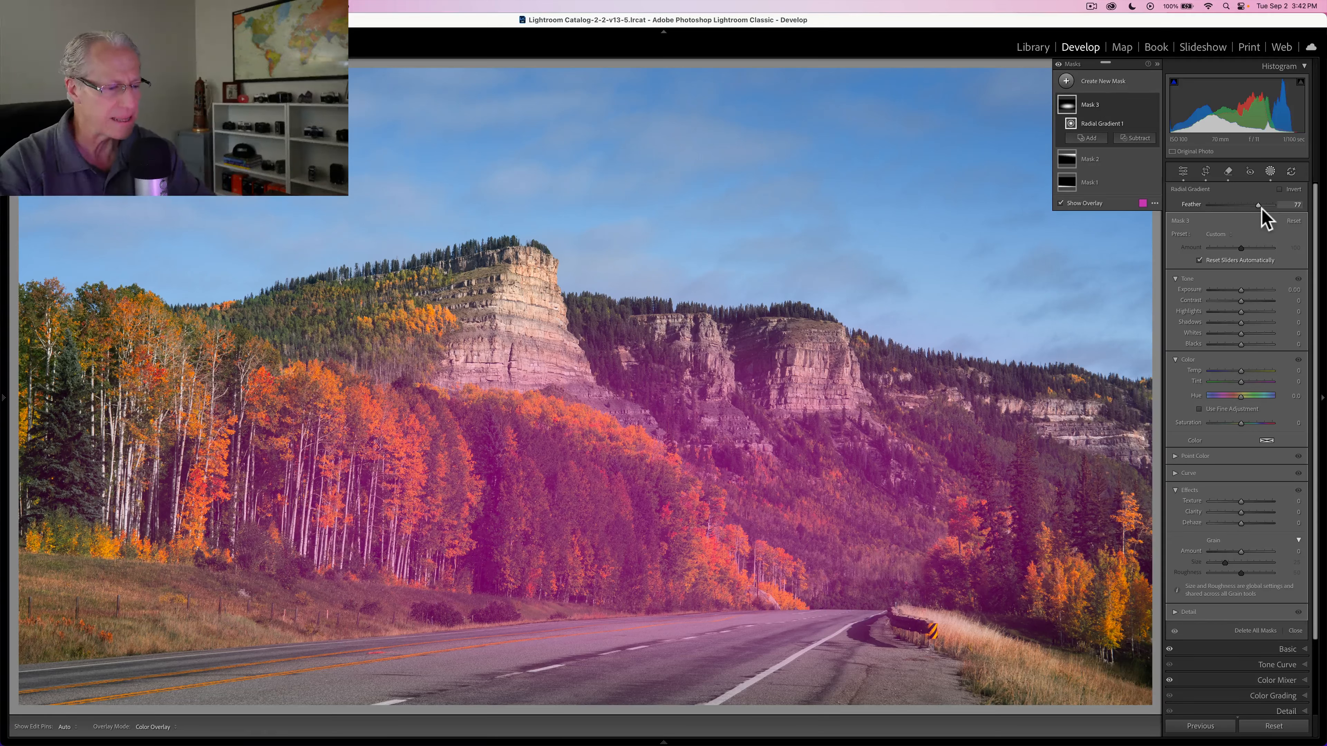
# - Set the radial gradient's exposure to 0.21 and clarity to 13, and raise its texture slightly
pyautogui.click(1242, 290)
pyautogui.moveTo(1241, 291); pyautogui.dragTo(1242, 290)
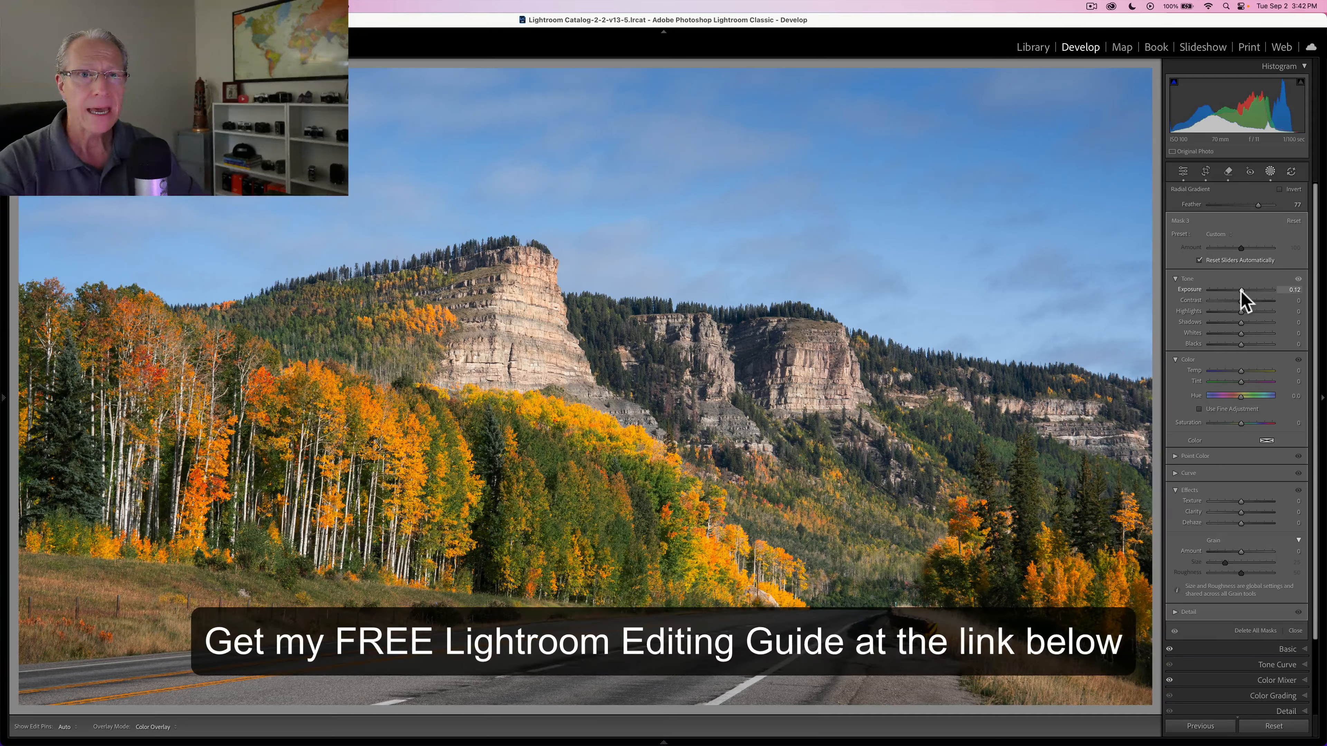
pyautogui.moveTo(1242, 290); pyautogui.dragTo(1244, 291)
pyautogui.moveTo(1241, 501); pyautogui.dragTo(1244, 513)
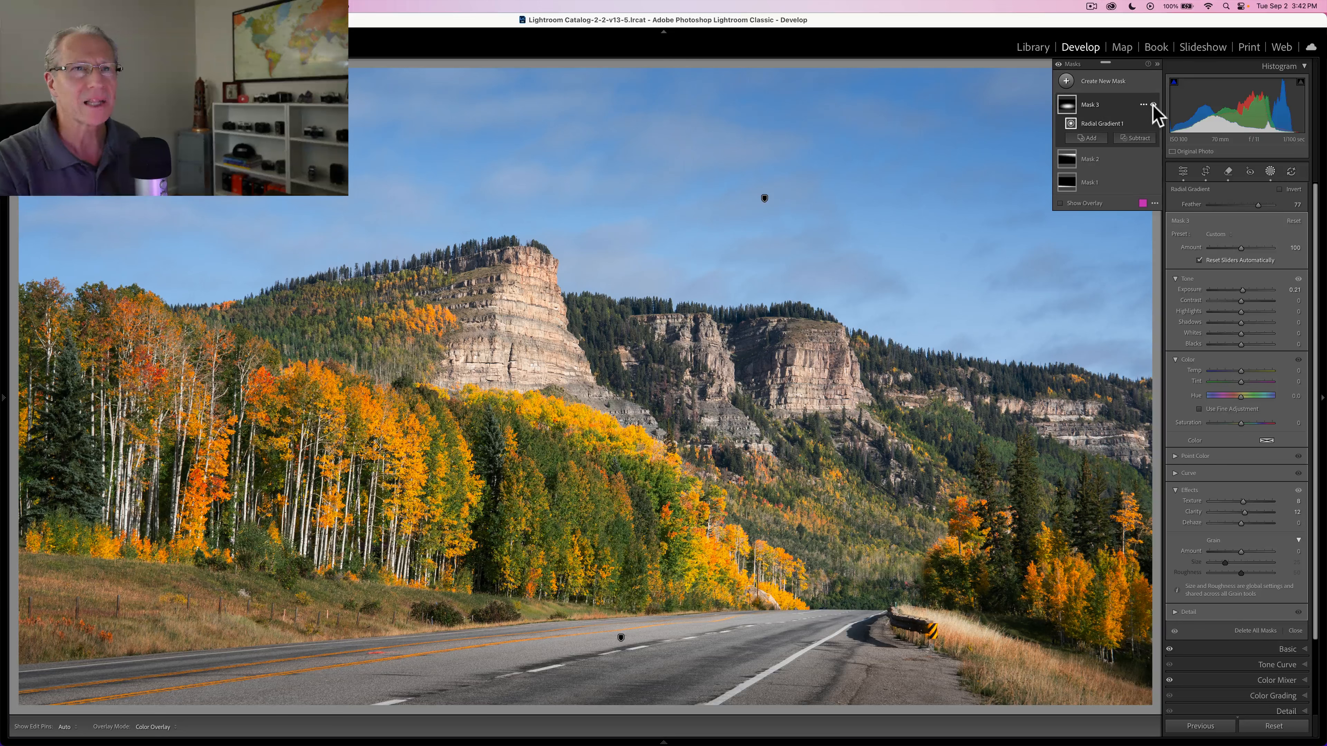
# - Compare the photo with and without the radial gradient mask
pyautogui.click(1153, 105)
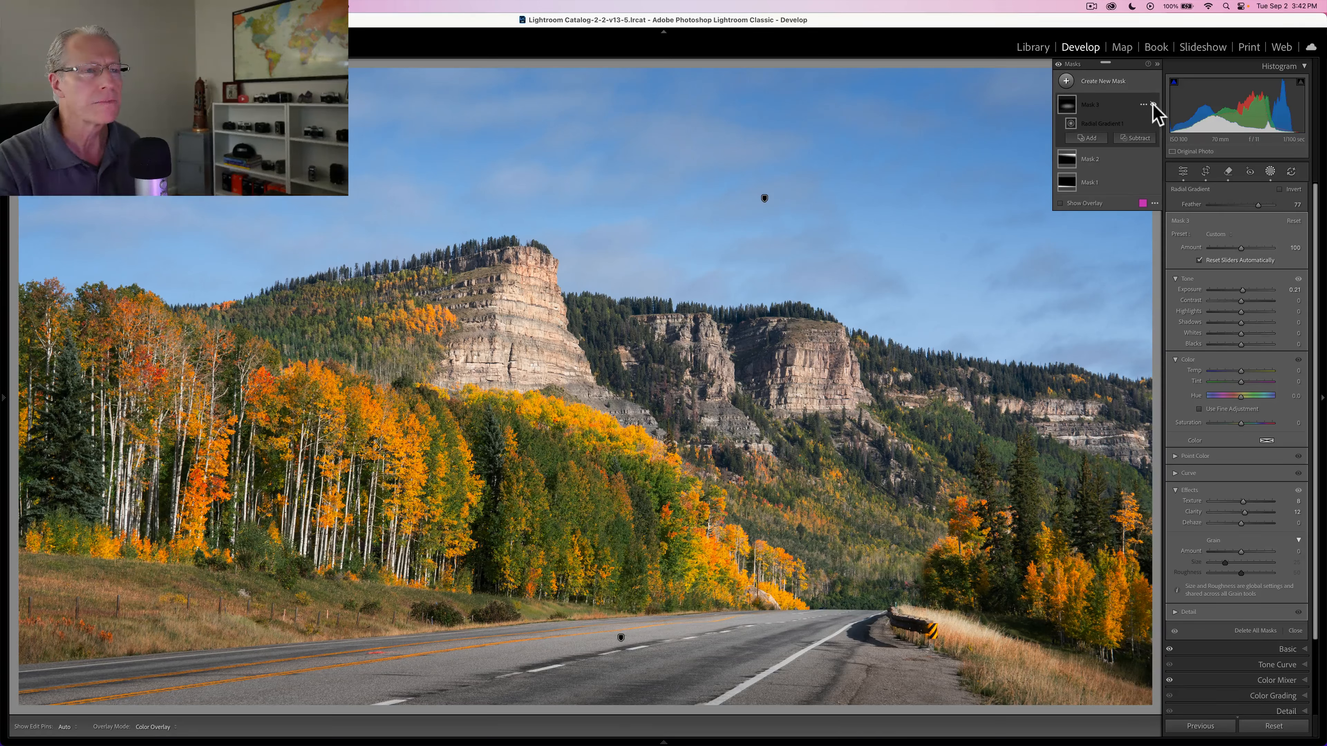
pyautogui.click(1153, 105)
pyautogui.click(1153, 105)
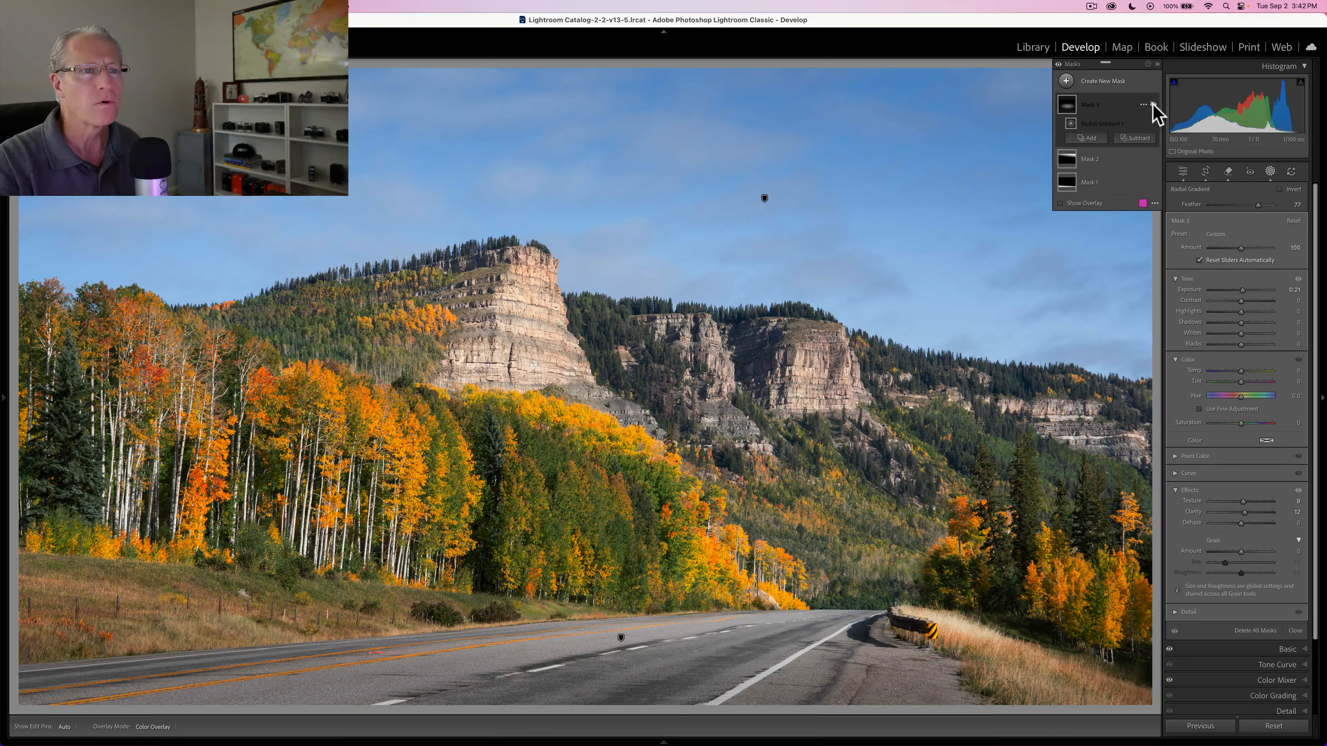
pyautogui.click(1154, 105)
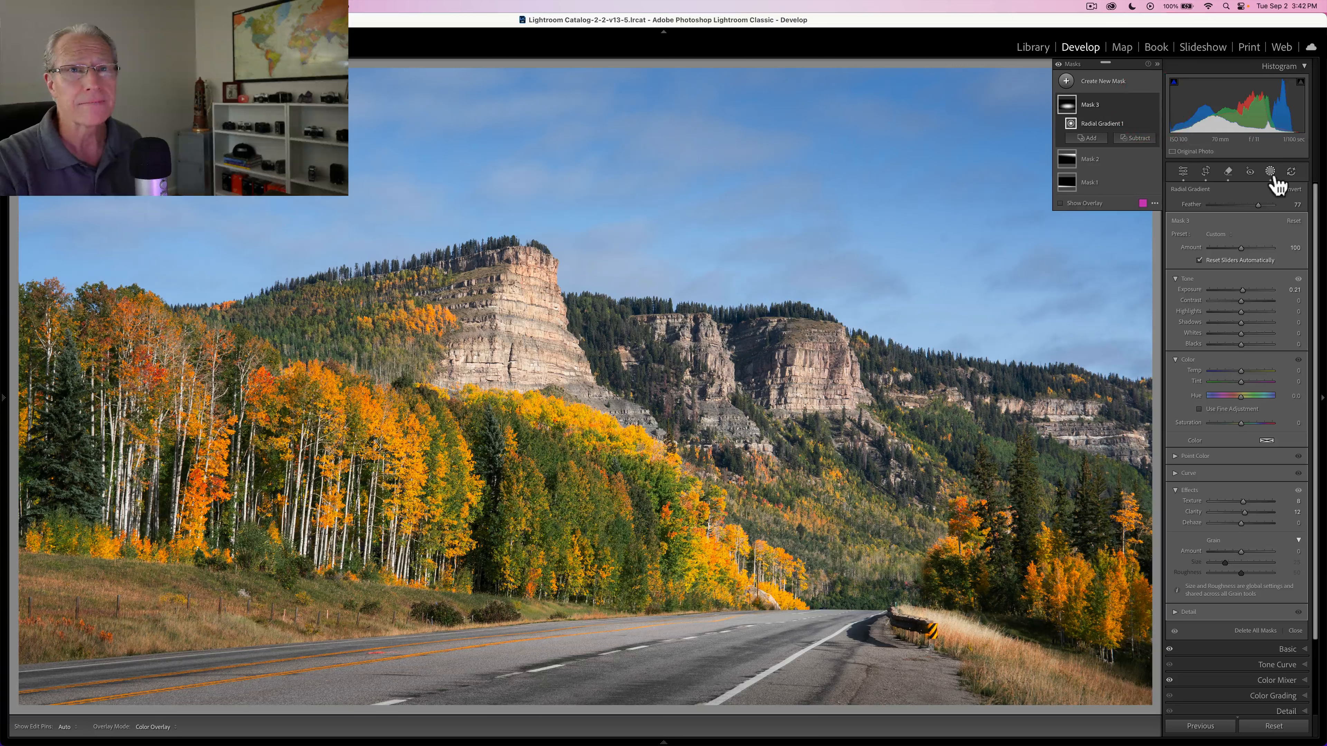
# - Compare the photo with and without all masks, close masking, and check the edit against the original photo
pyautogui.click(1059, 65)
pyautogui.click(1059, 65)
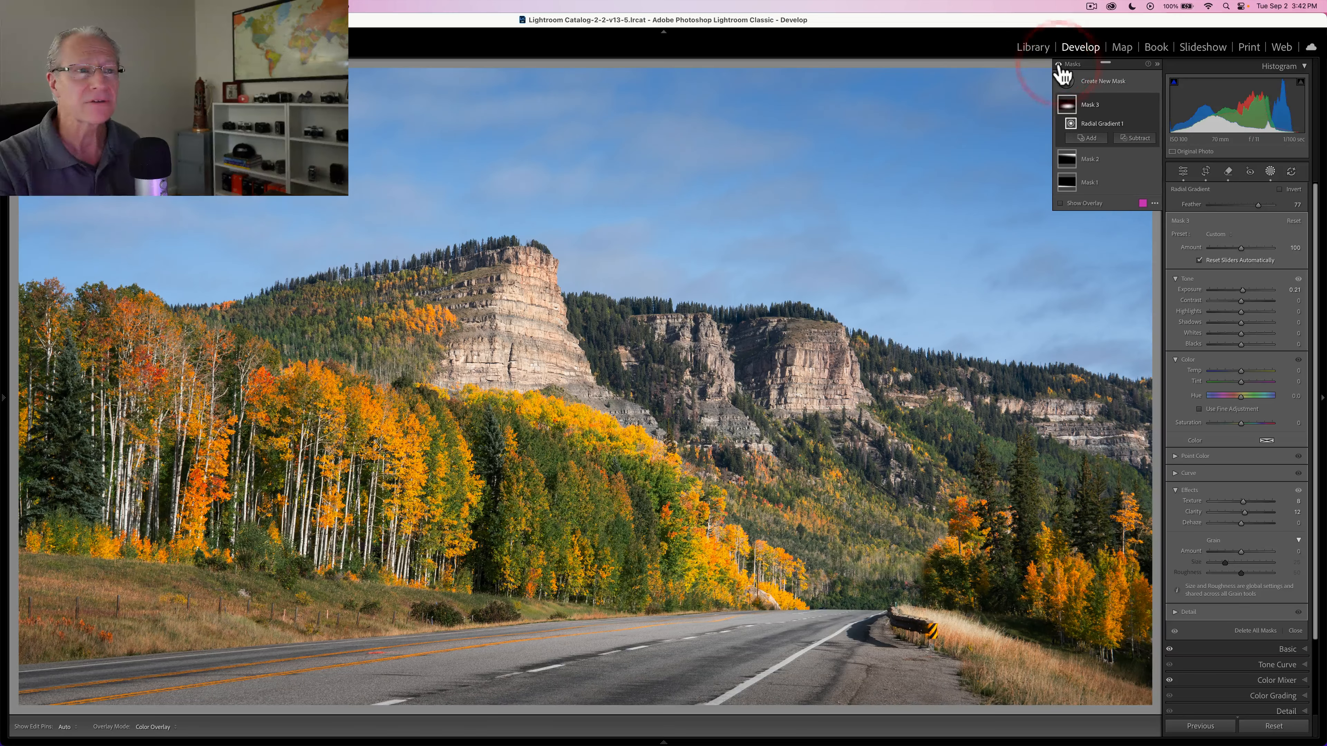
pyautogui.click(1271, 173)
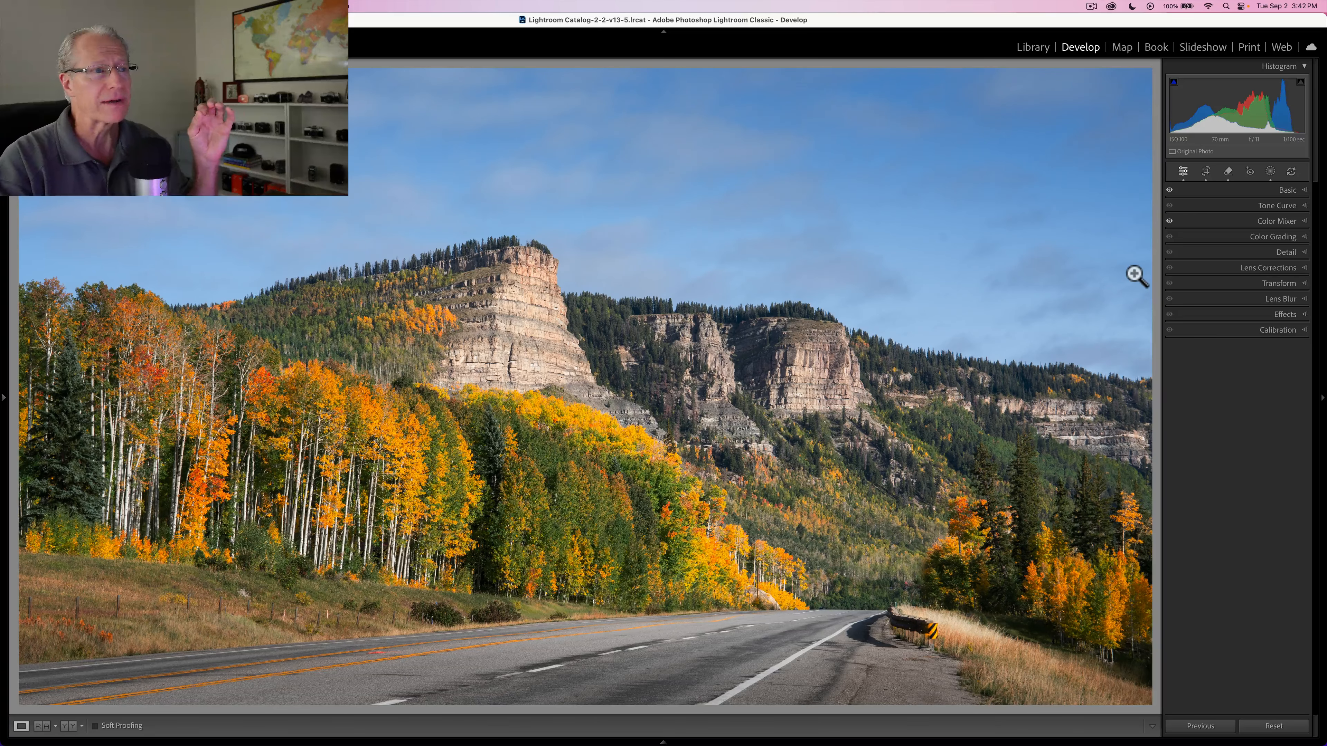
pyautogui.press('\\')
pyautogui.press('\\')
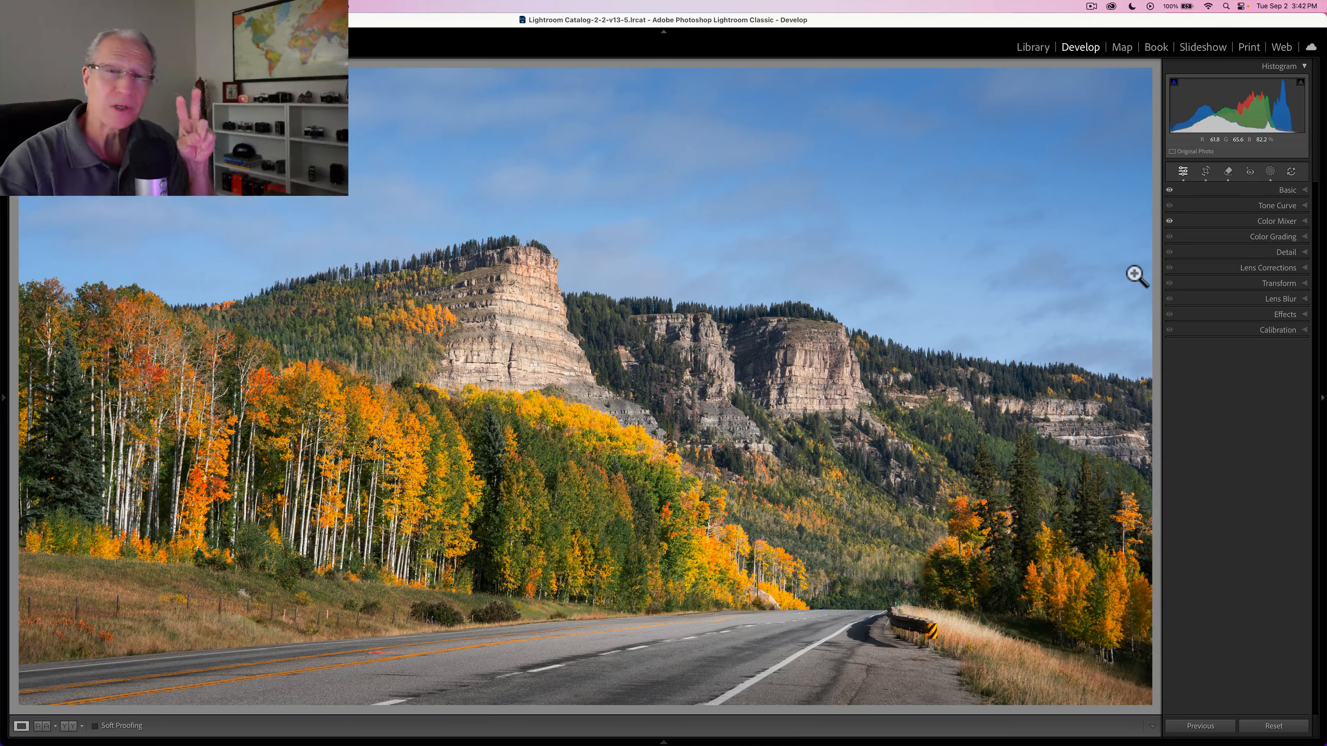
# - In Calibration, set the blue primary's saturation to +28 and hue to -14
pyautogui.click(1235, 330)
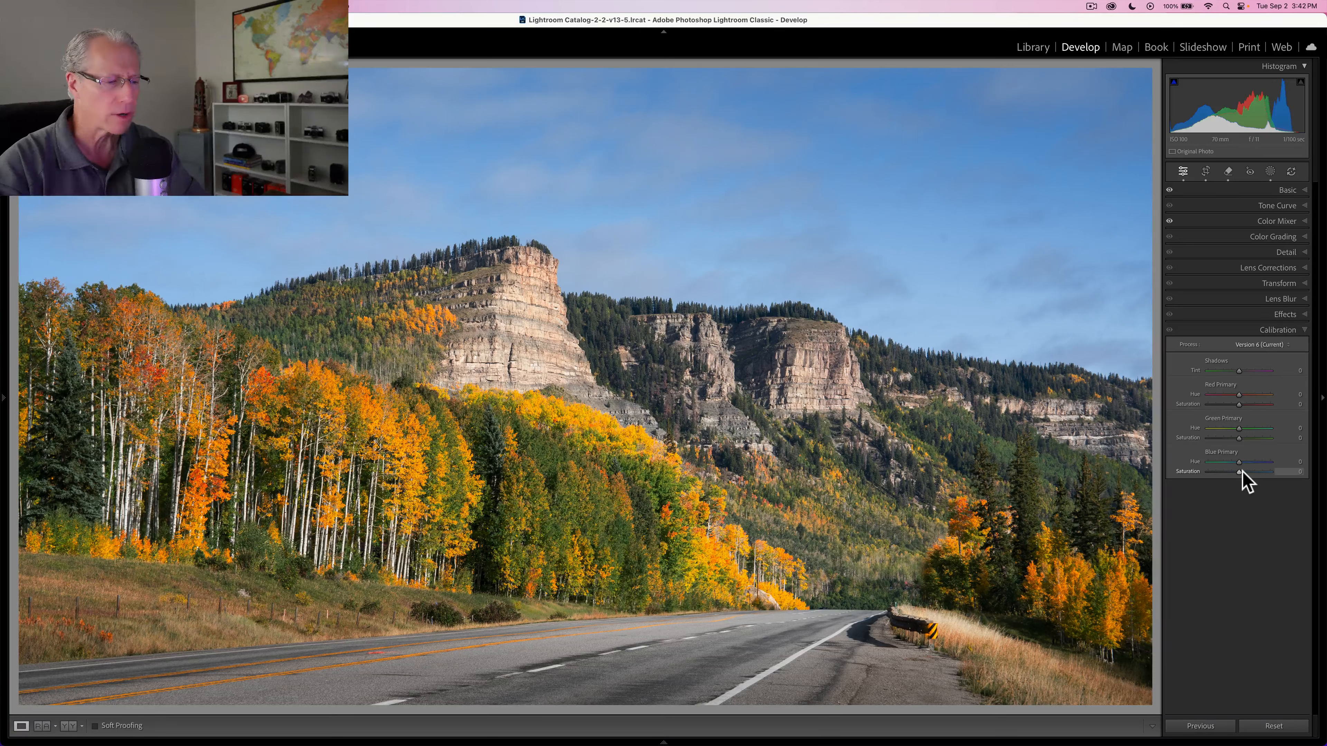
pyautogui.moveTo(1240, 471); pyautogui.dragTo(1247, 473)
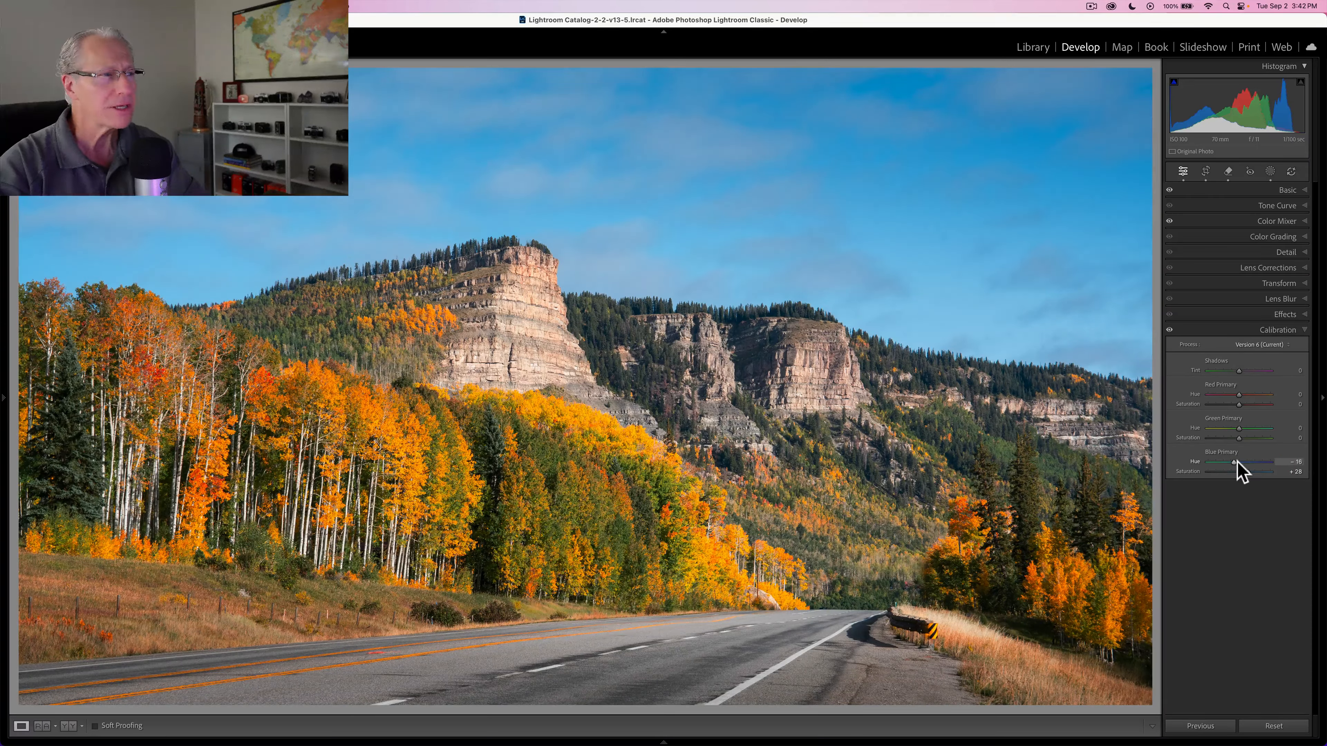
pyautogui.moveTo(1237, 462); pyautogui.dragTo(1238, 462)
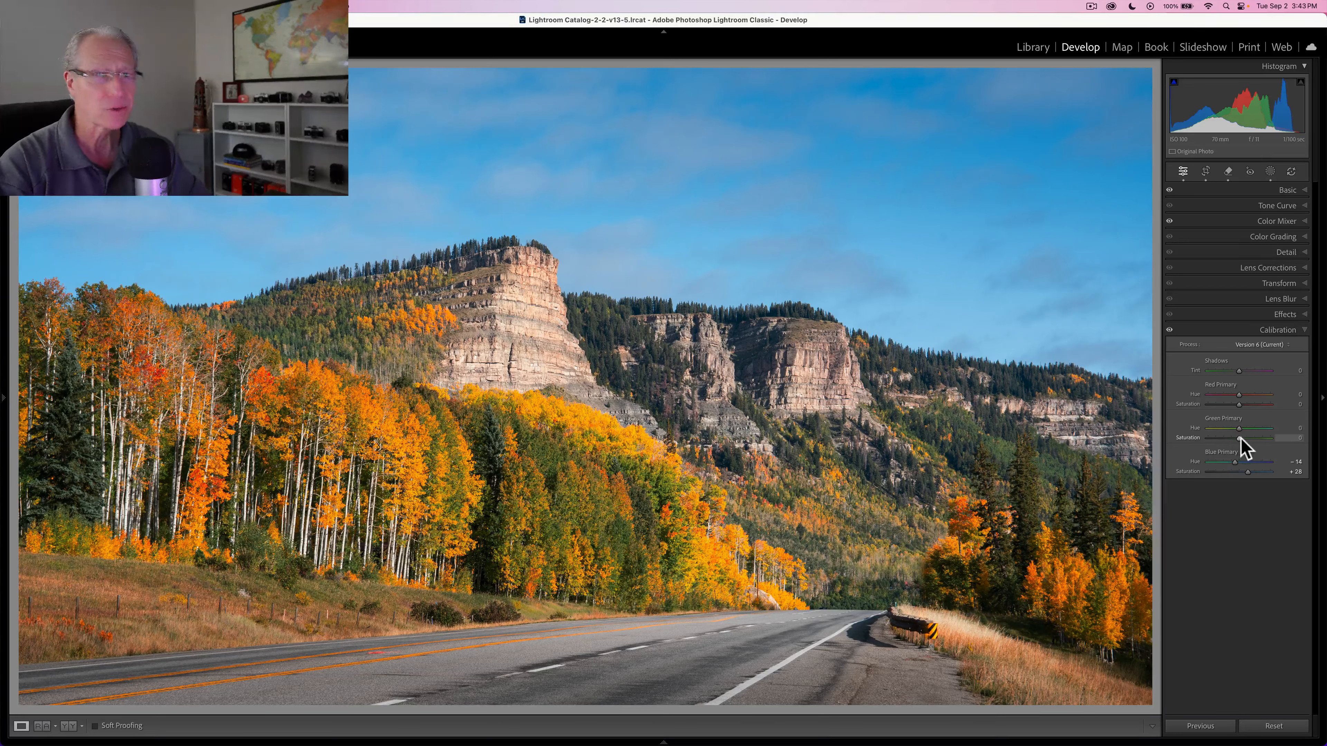
# - Set the green primary's saturation to +6 and hue to +26, and compare the photo with and without Calibration
pyautogui.moveTo(1241, 439); pyautogui.dragTo(1248, 428)
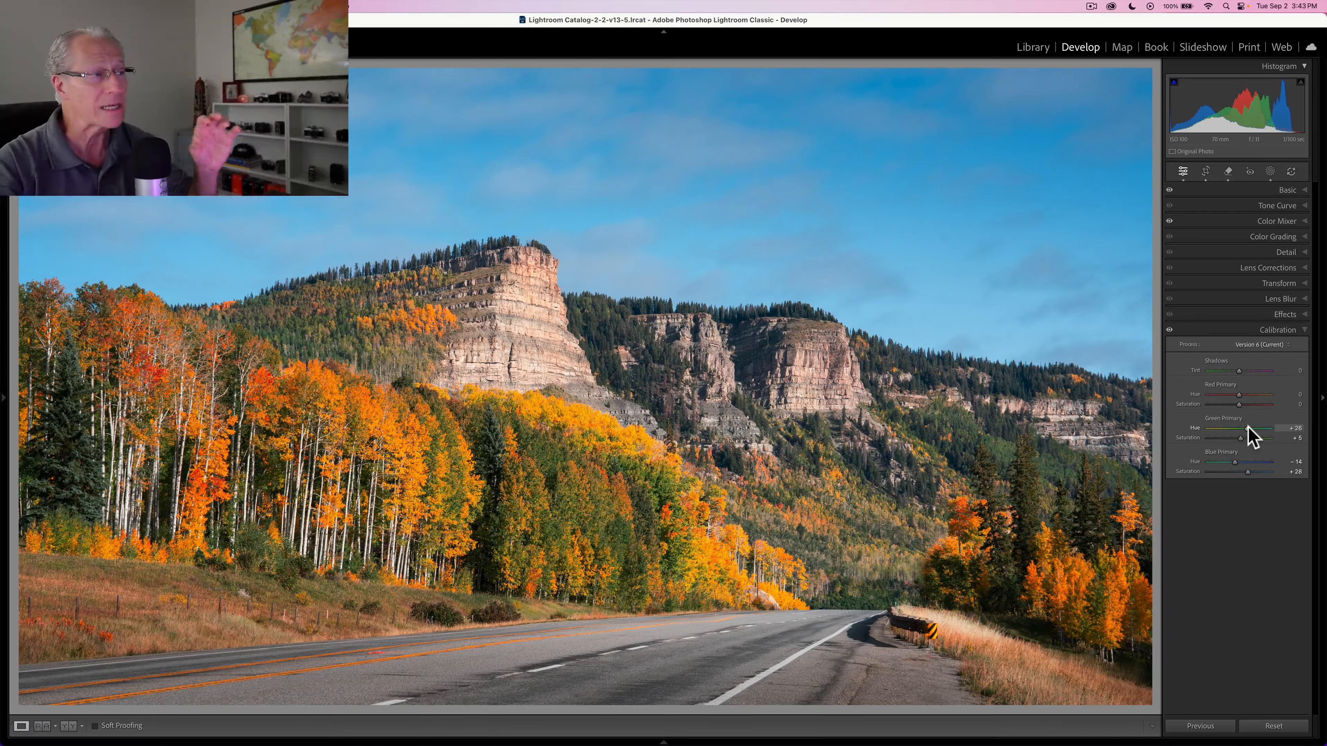
pyautogui.click(1170, 330)
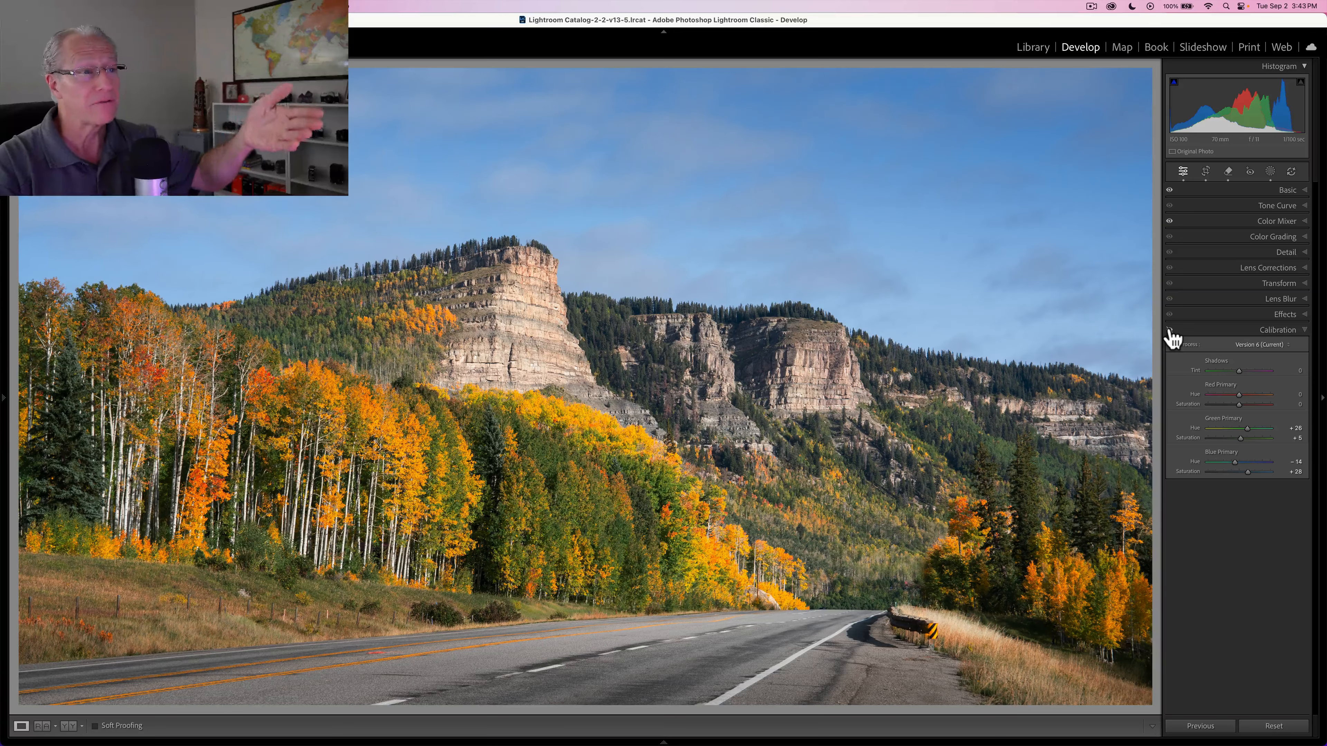
pyautogui.click(1170, 331)
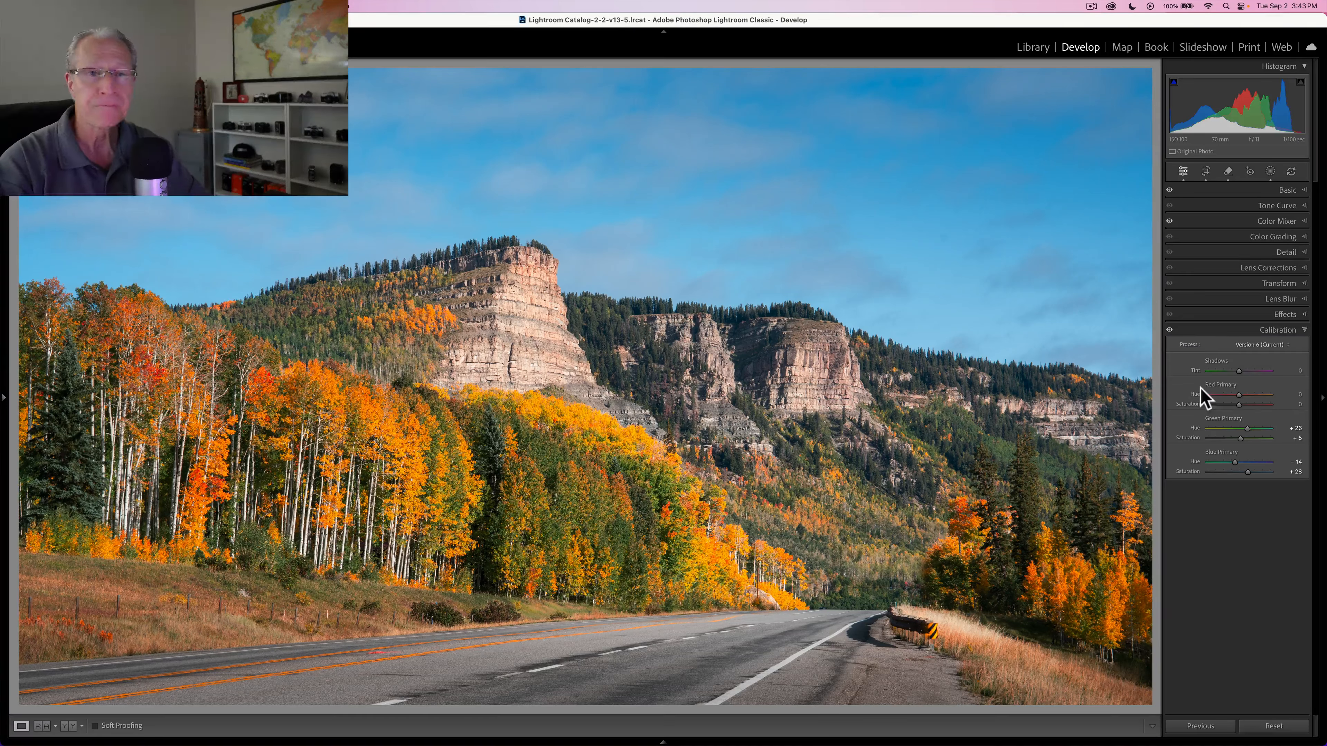
# - Set the red primary's saturation to -15 and hue to +5, check the Calibration effect, and collapse Calibration
pyautogui.moveTo(1240, 405); pyautogui.dragTo(1240, 395)
pyautogui.click(1241, 396)
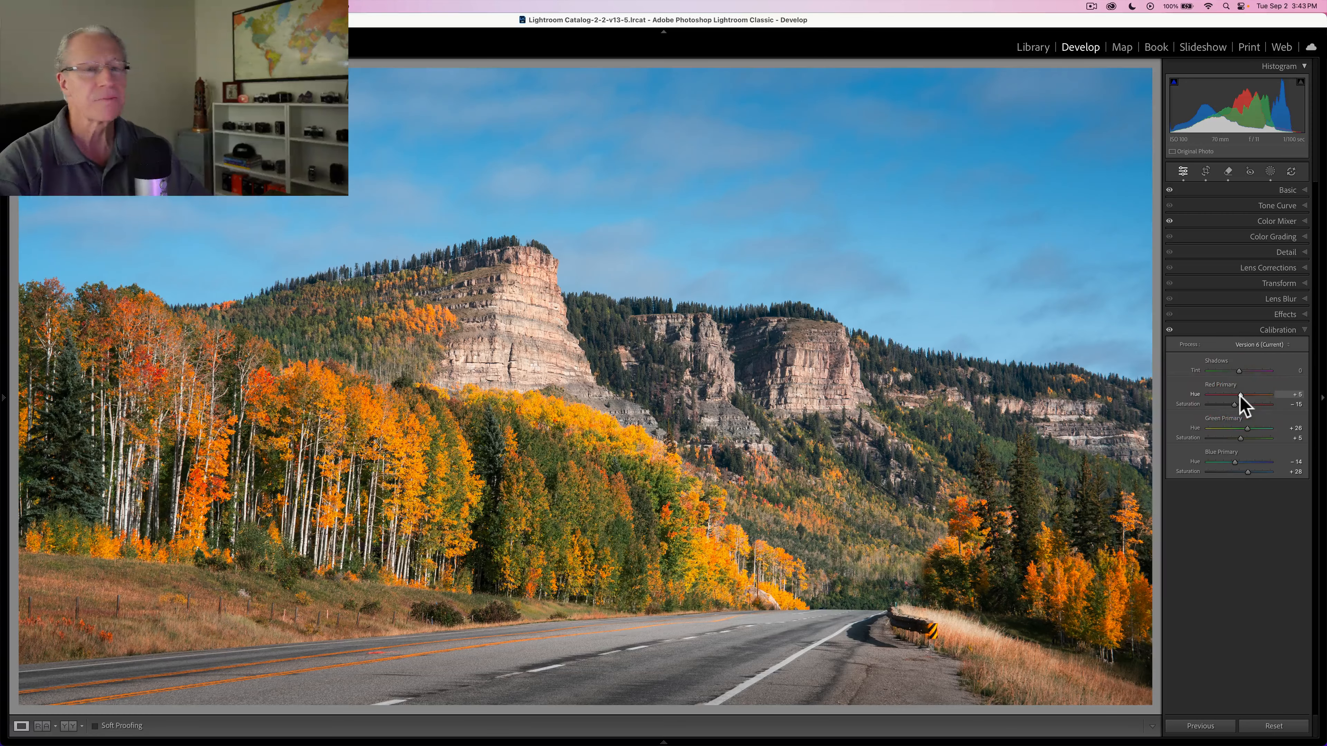
pyautogui.click(1169, 331)
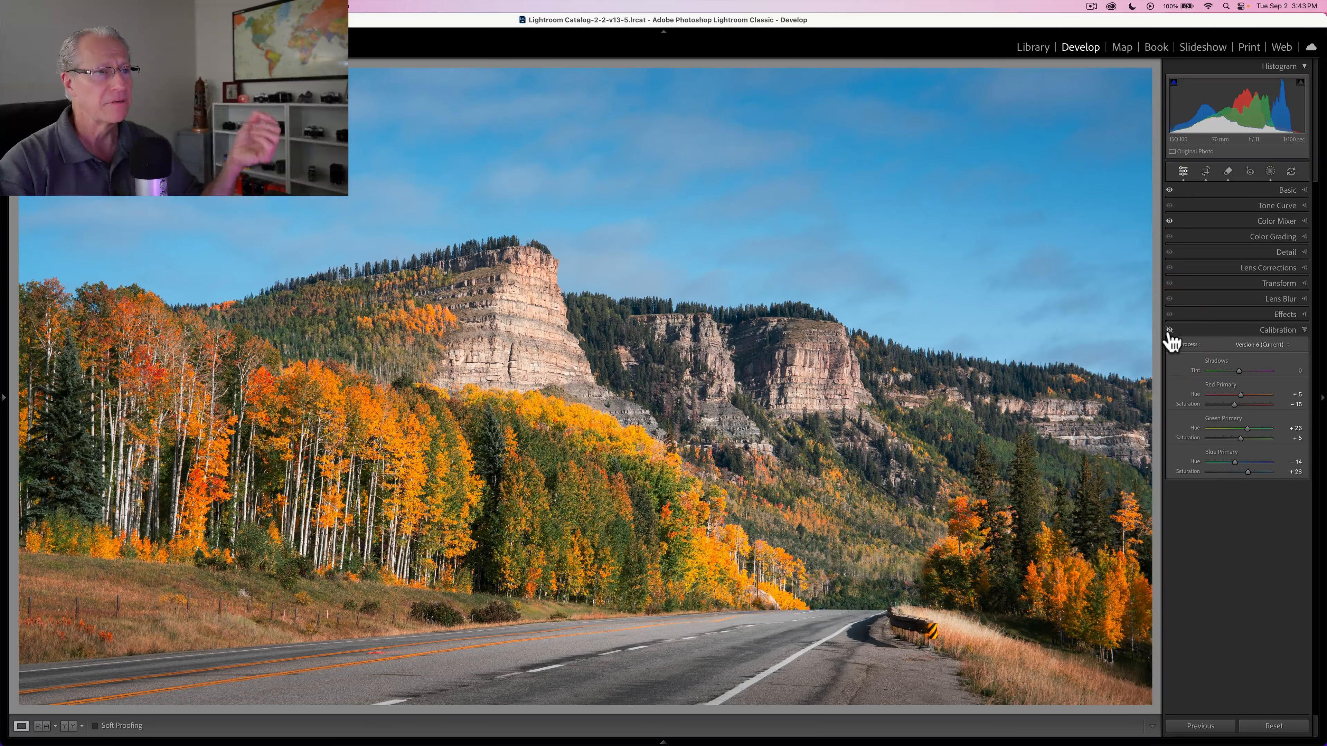
pyautogui.click(1170, 330)
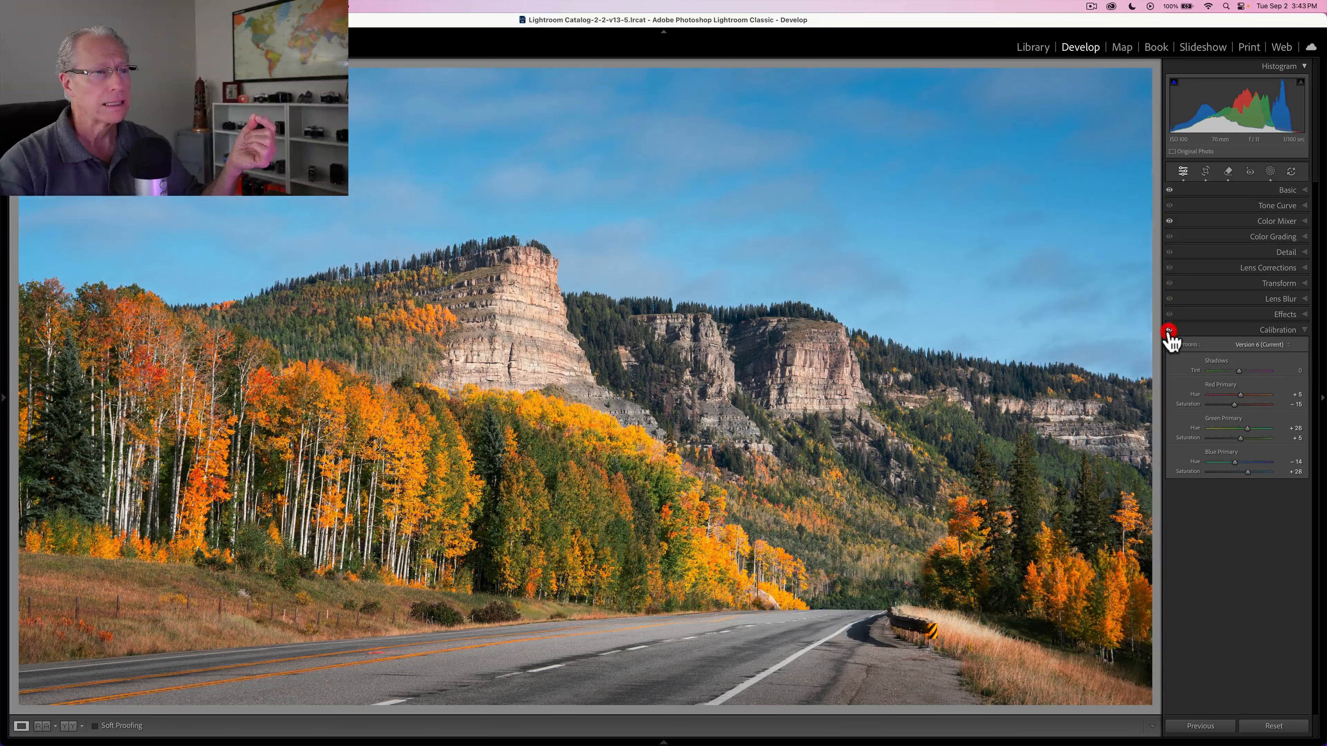
pyautogui.click(1195, 330)
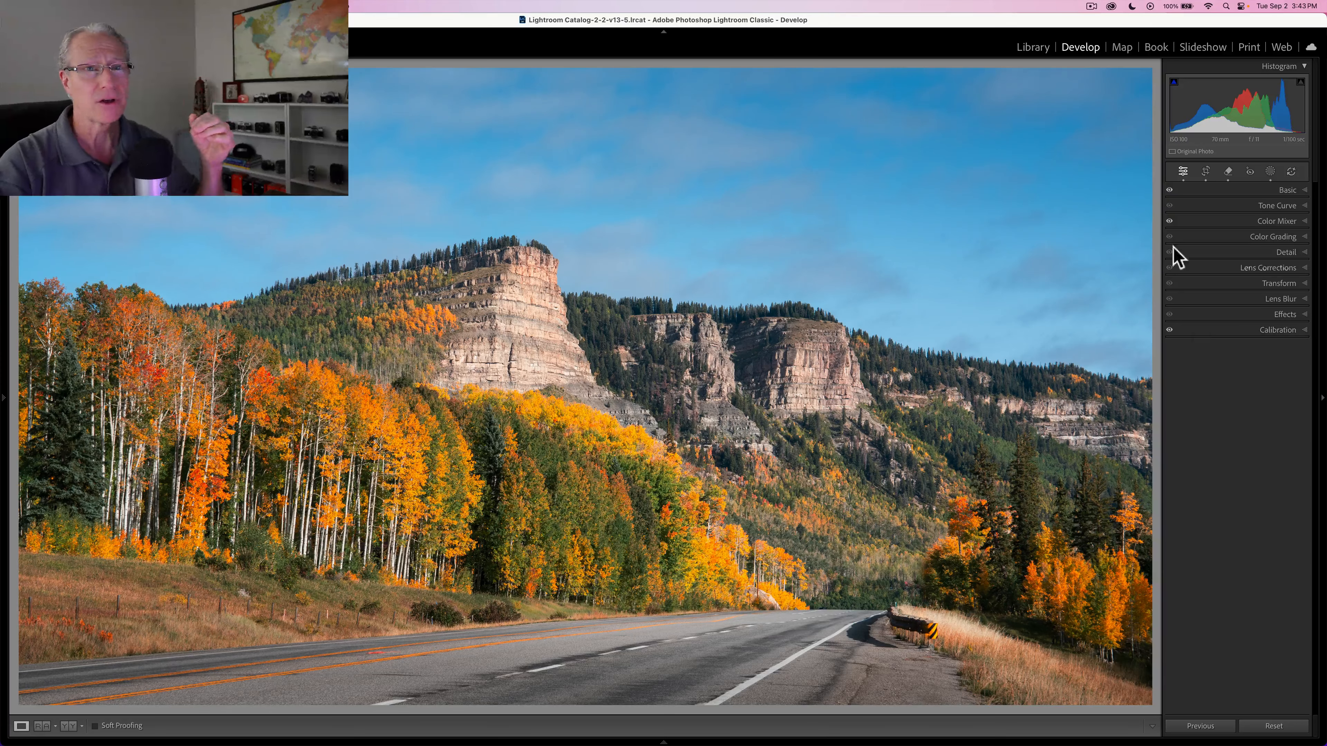
# - Compare the photo with and without the Calibration adjustments, and with and without the Color Mixer adjustments
pyautogui.click(1170, 332)
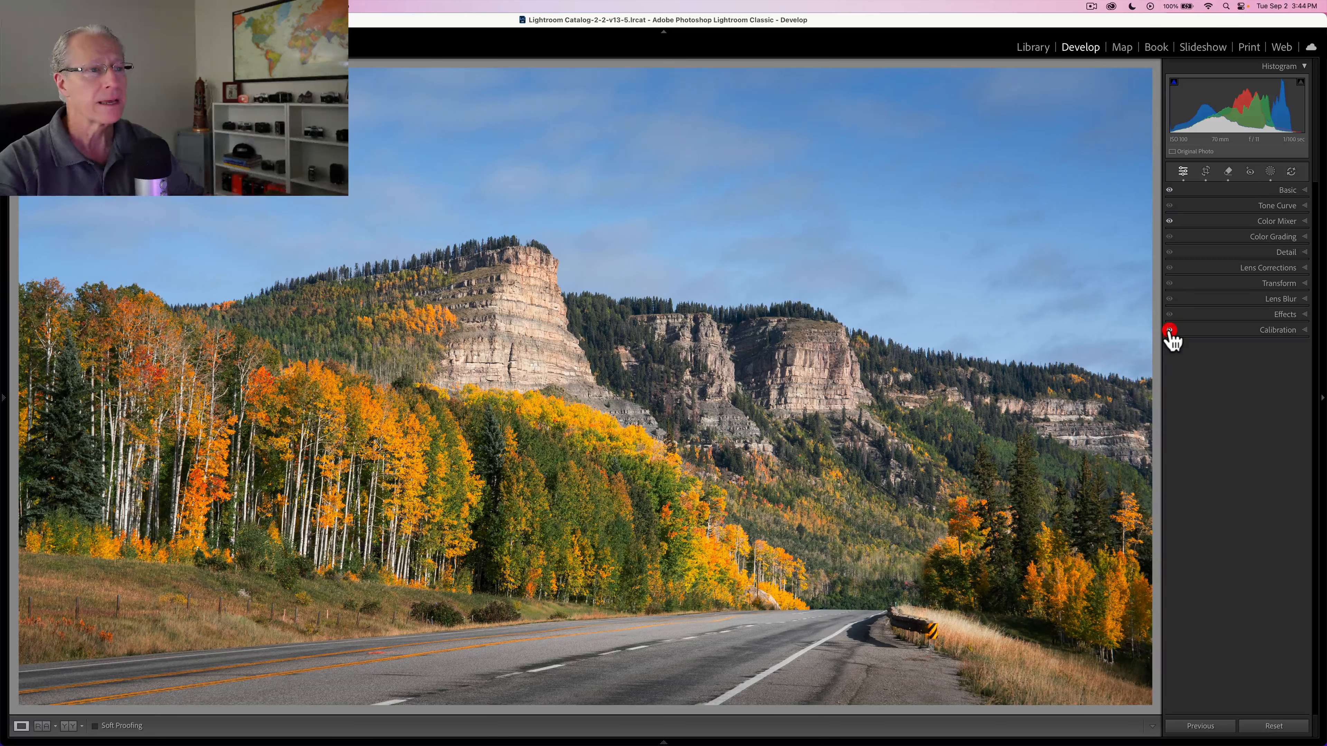
pyautogui.click(1170, 222)
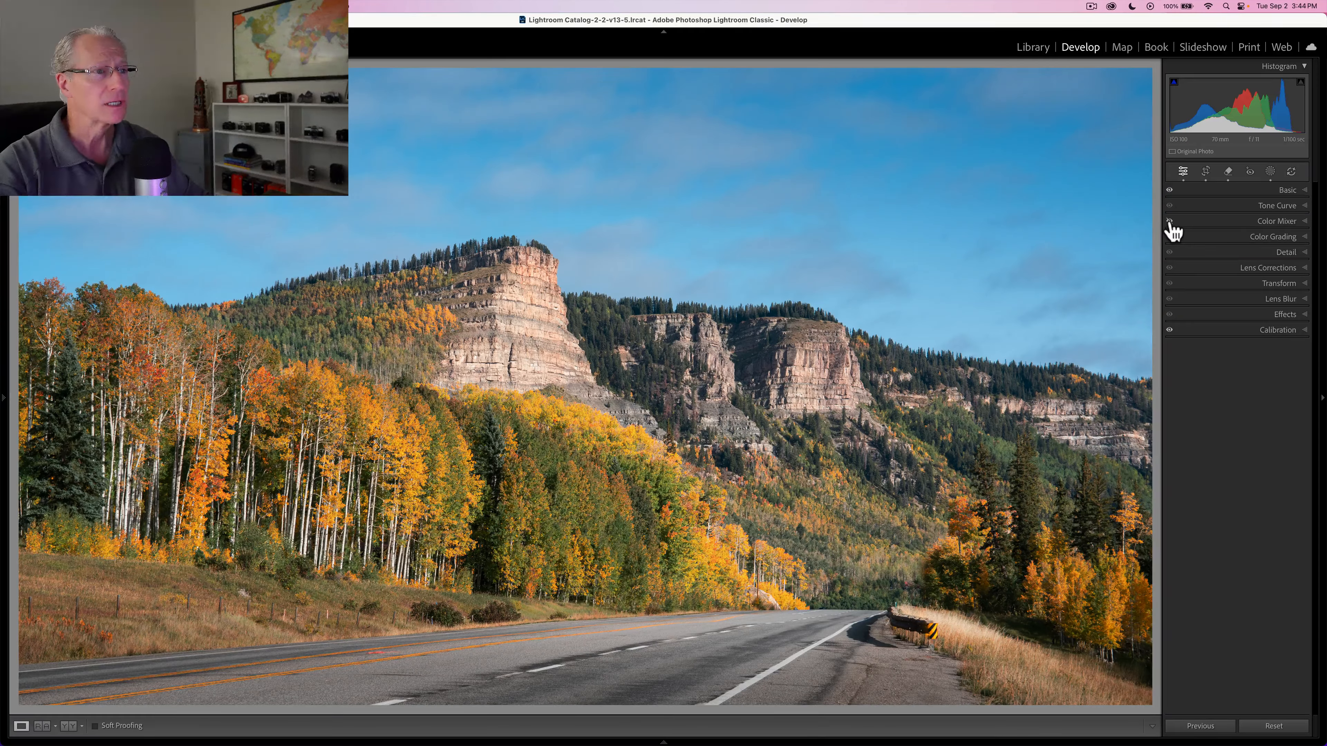
pyautogui.click(1170, 222)
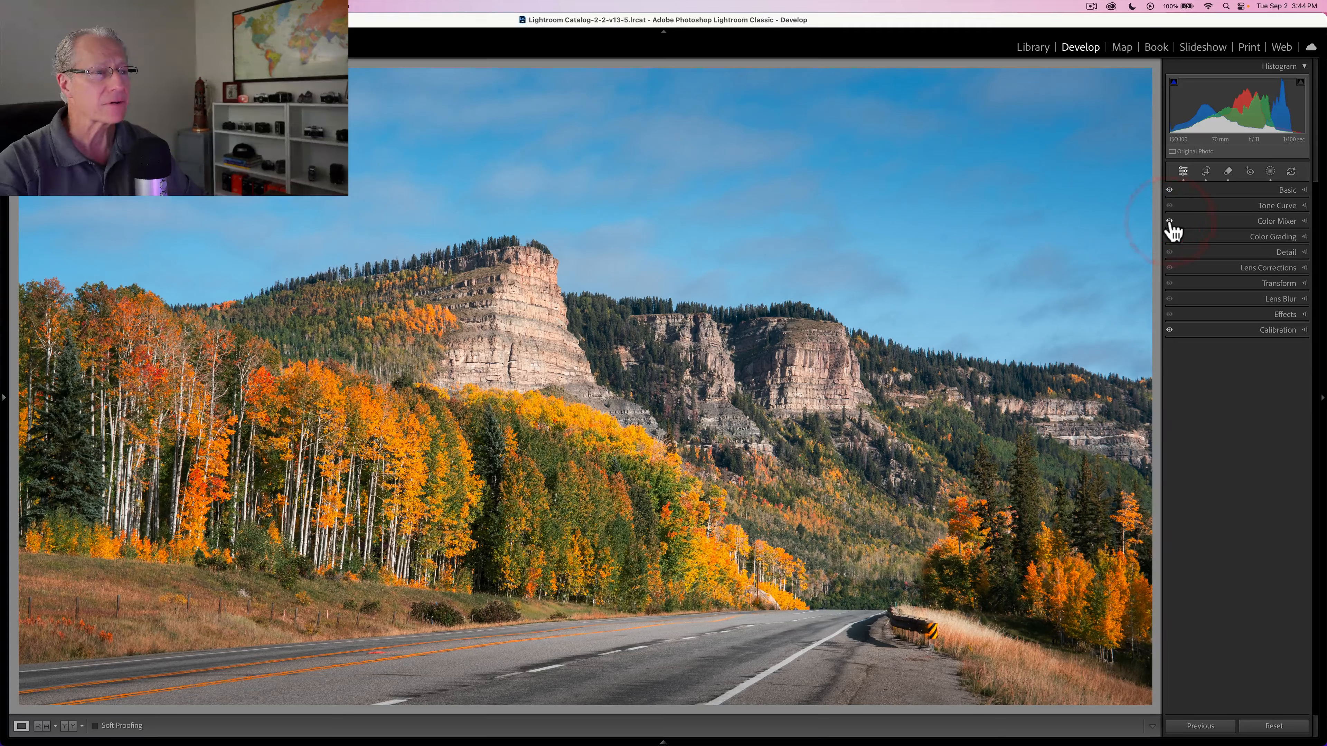
pyautogui.click(1170, 222)
pyautogui.click(1170, 222)
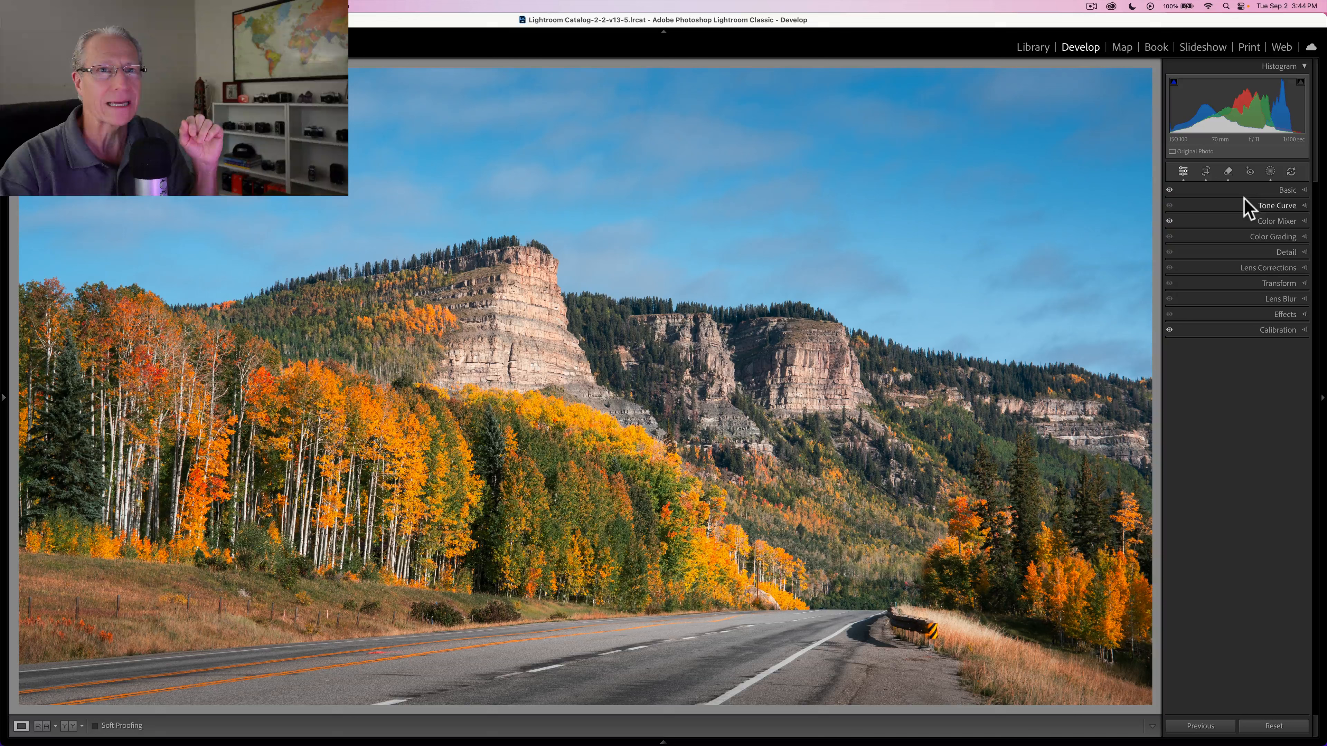
# - Set Dehaze to +28 in the Basic adjustments, and collapse them
pyautogui.click(1286, 191)
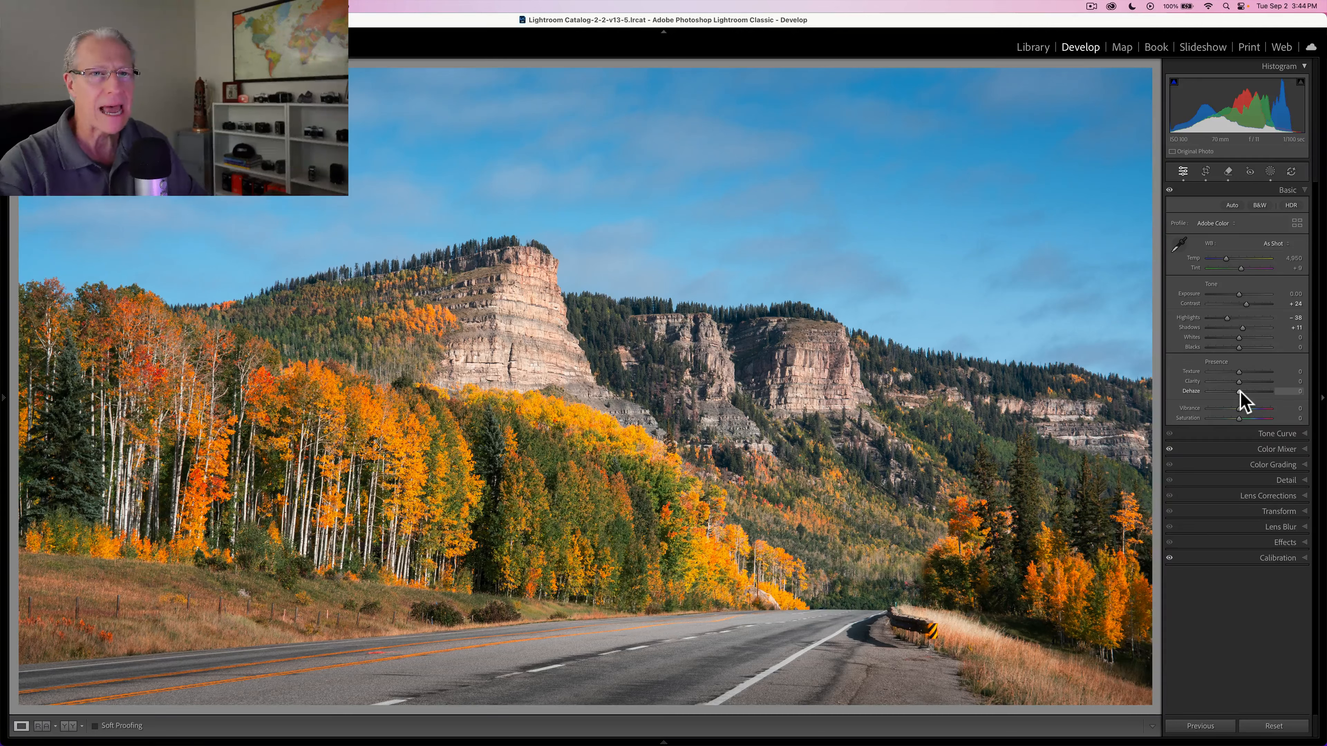
pyautogui.moveTo(1241, 392); pyautogui.dragTo(1249, 393)
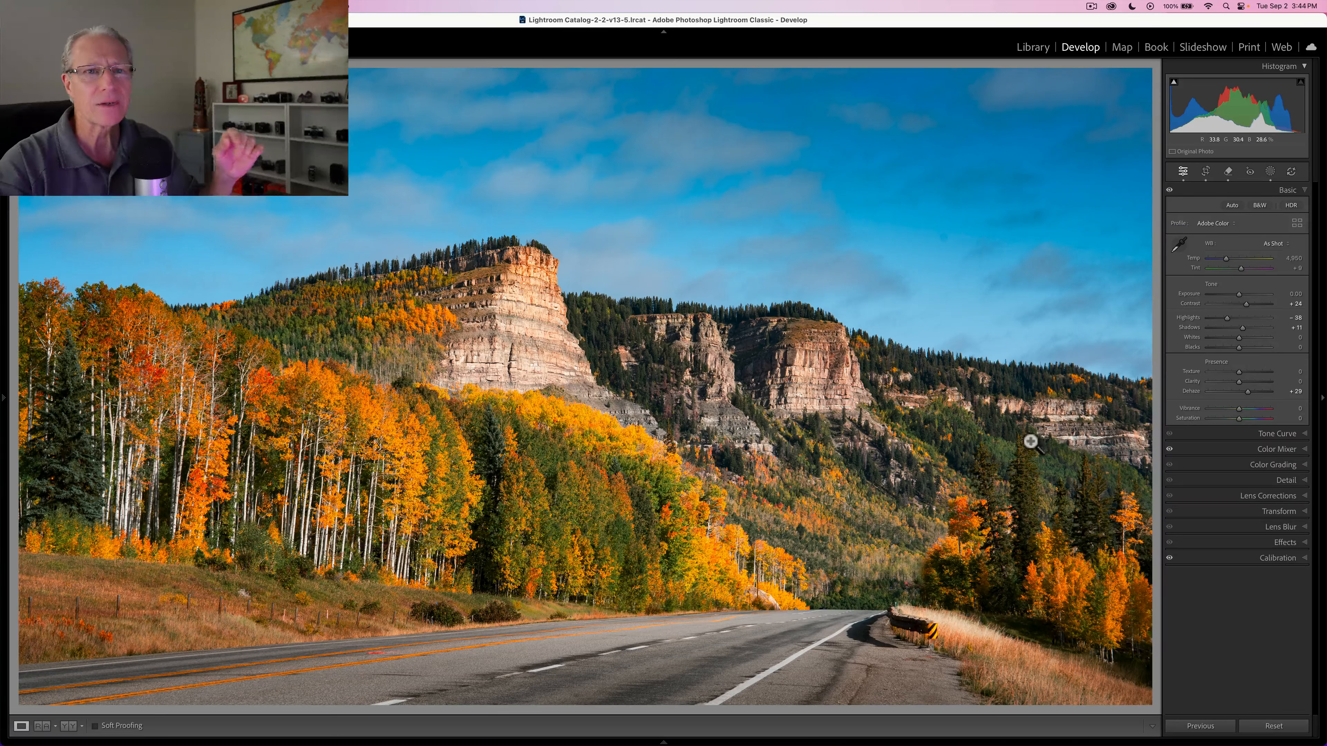
pyautogui.doubleClick(1249, 392)
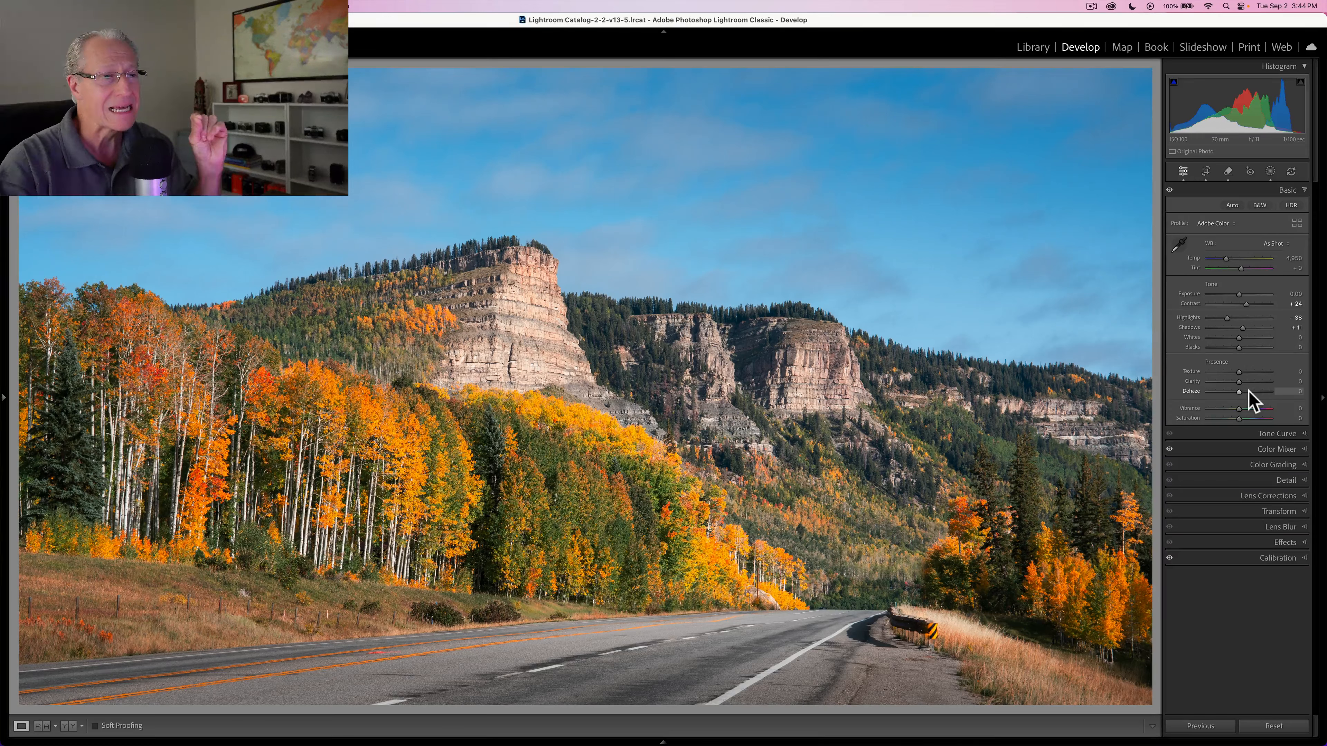
pyautogui.click(1249, 392)
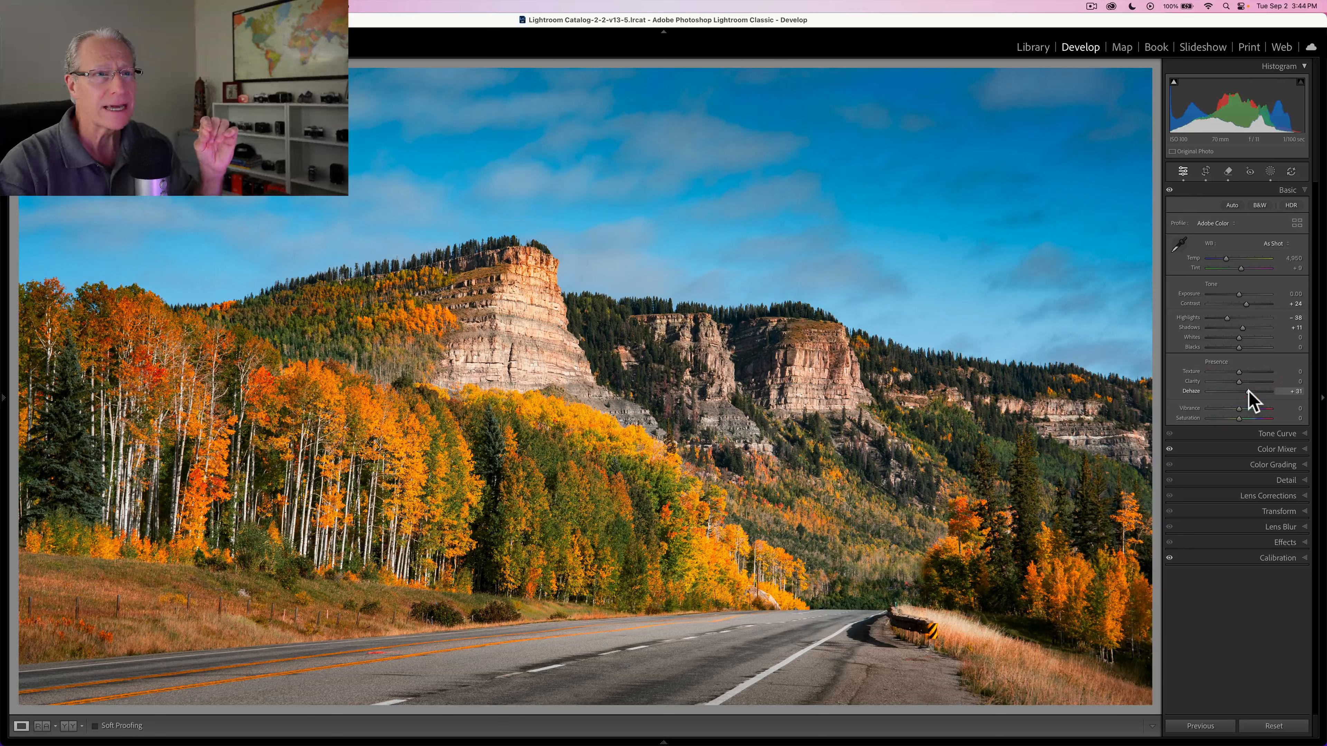
pyautogui.click(1248, 391)
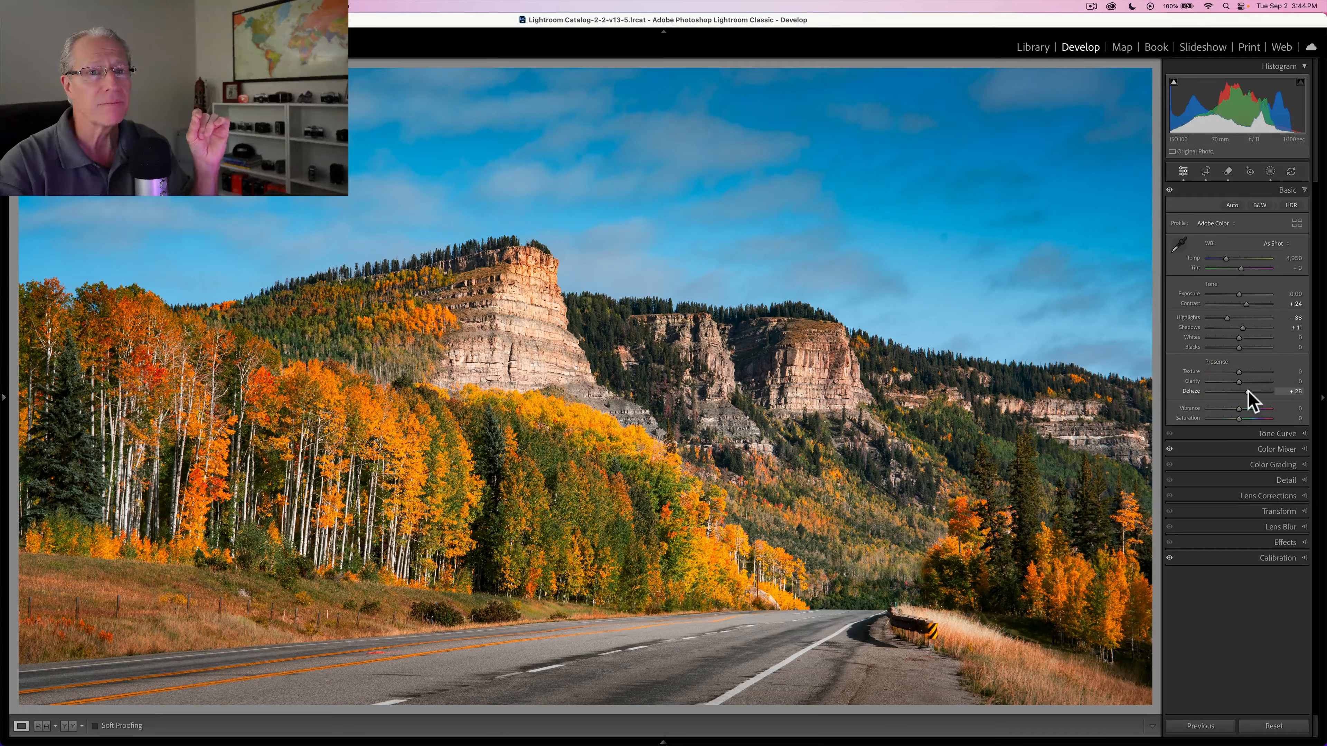
pyautogui.click(1249, 392)
pyautogui.click(1248, 392)
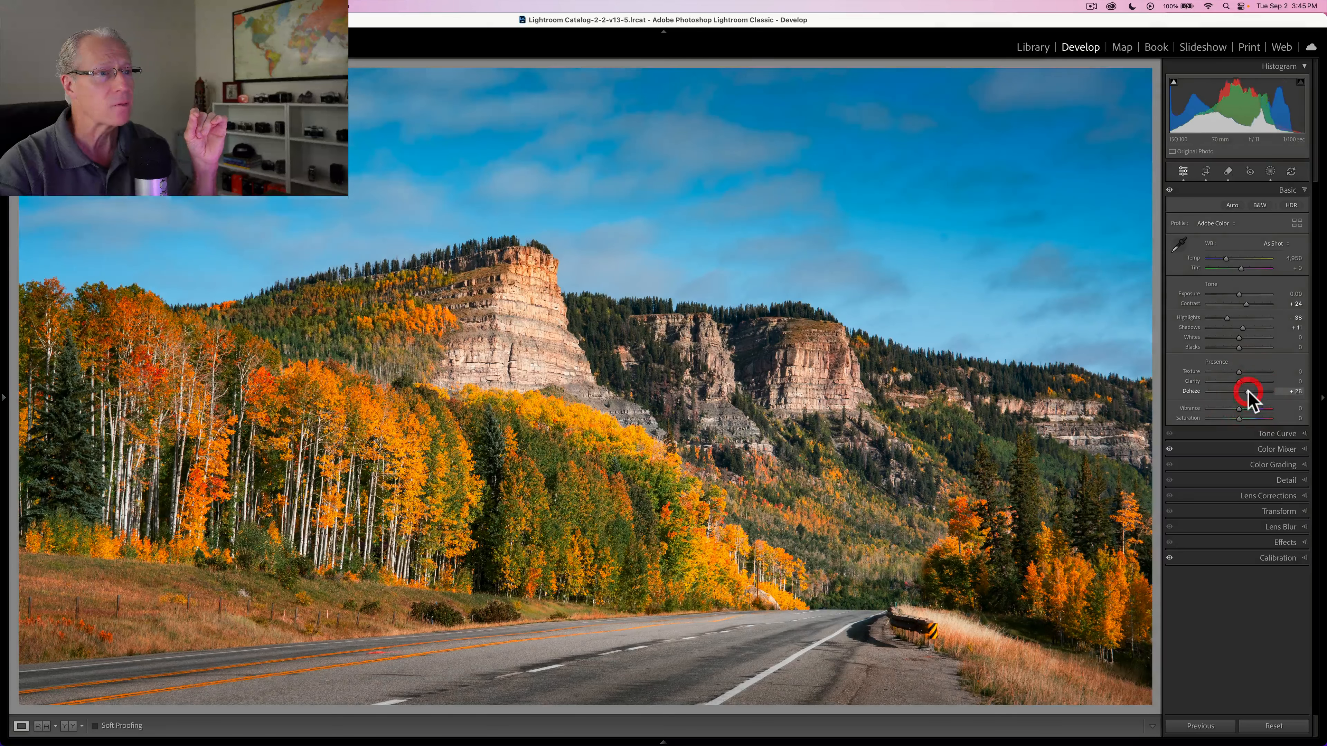
pyautogui.click(1249, 391)
pyautogui.click(1249, 392)
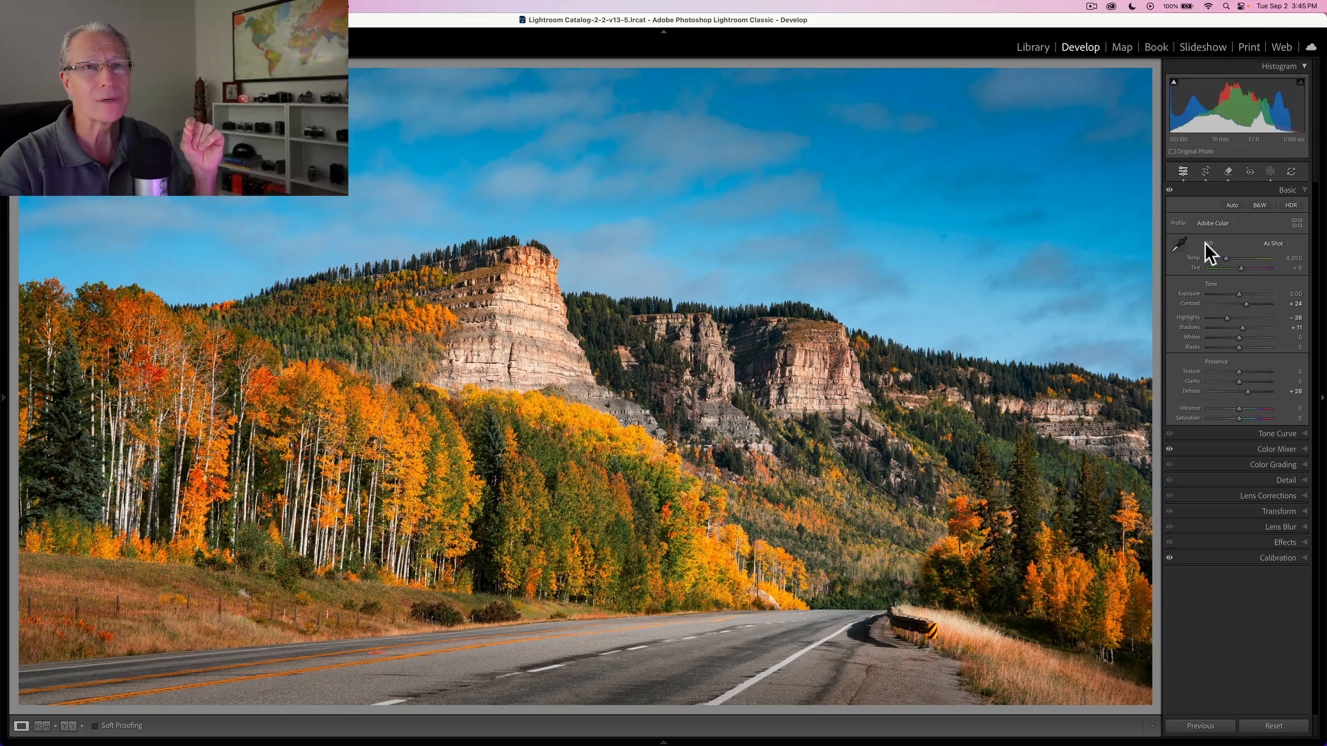
pyautogui.click(1288, 191)
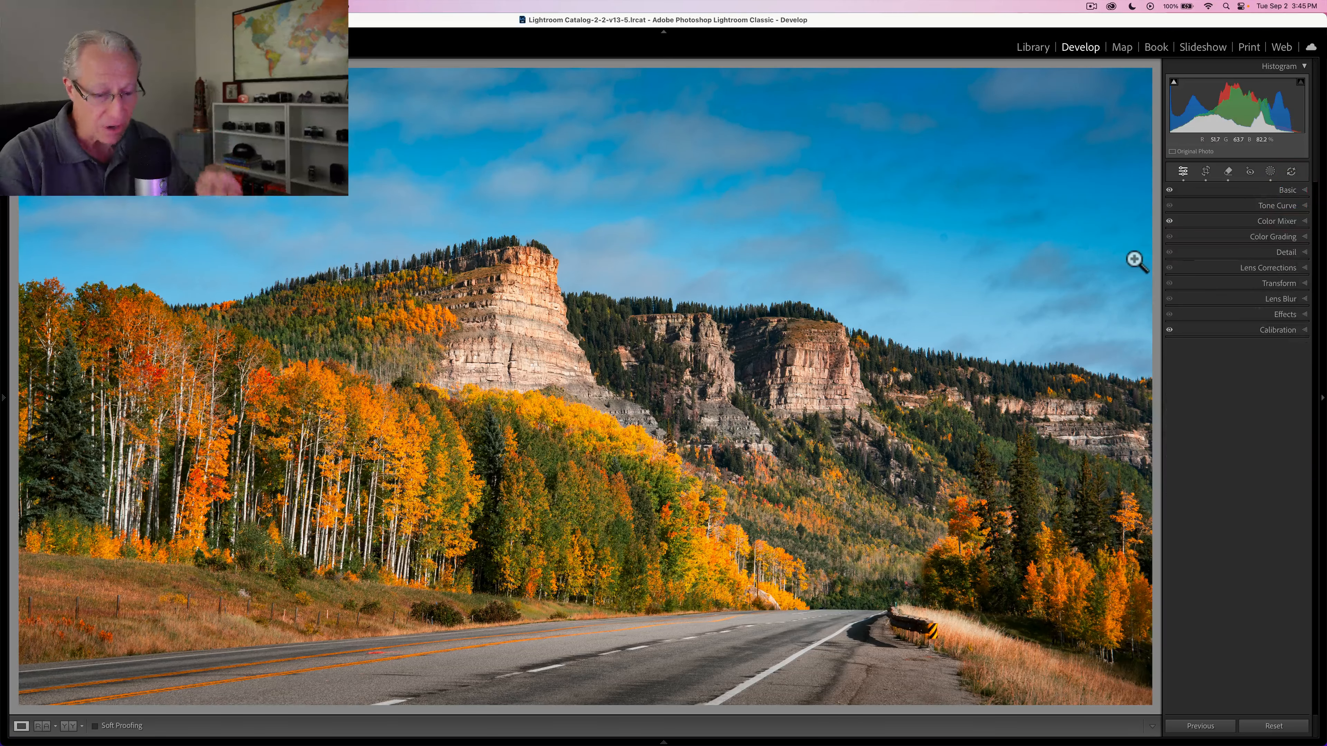
# - Compare the finished edit with the original photo several times
pyautogui.press('\\')
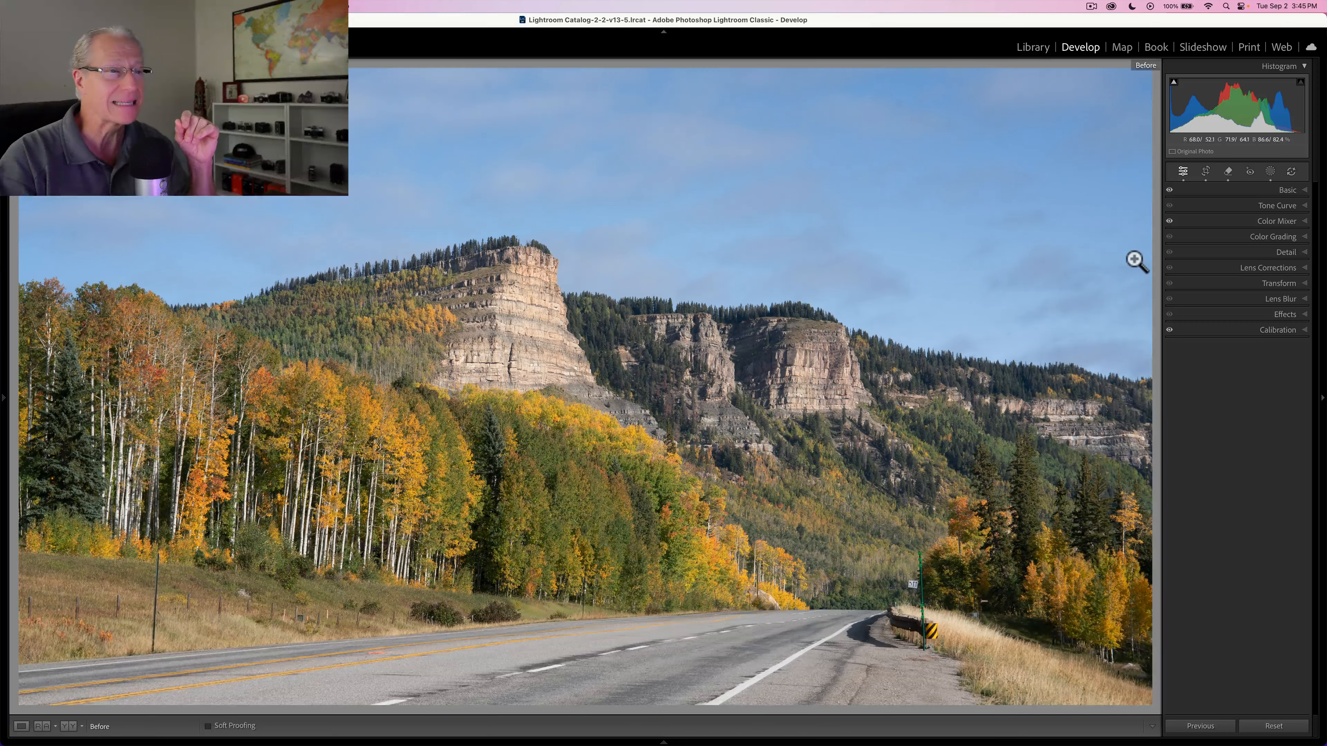
pyautogui.press('\\')
pyautogui.press('\\')
pyautogui.press('\\')
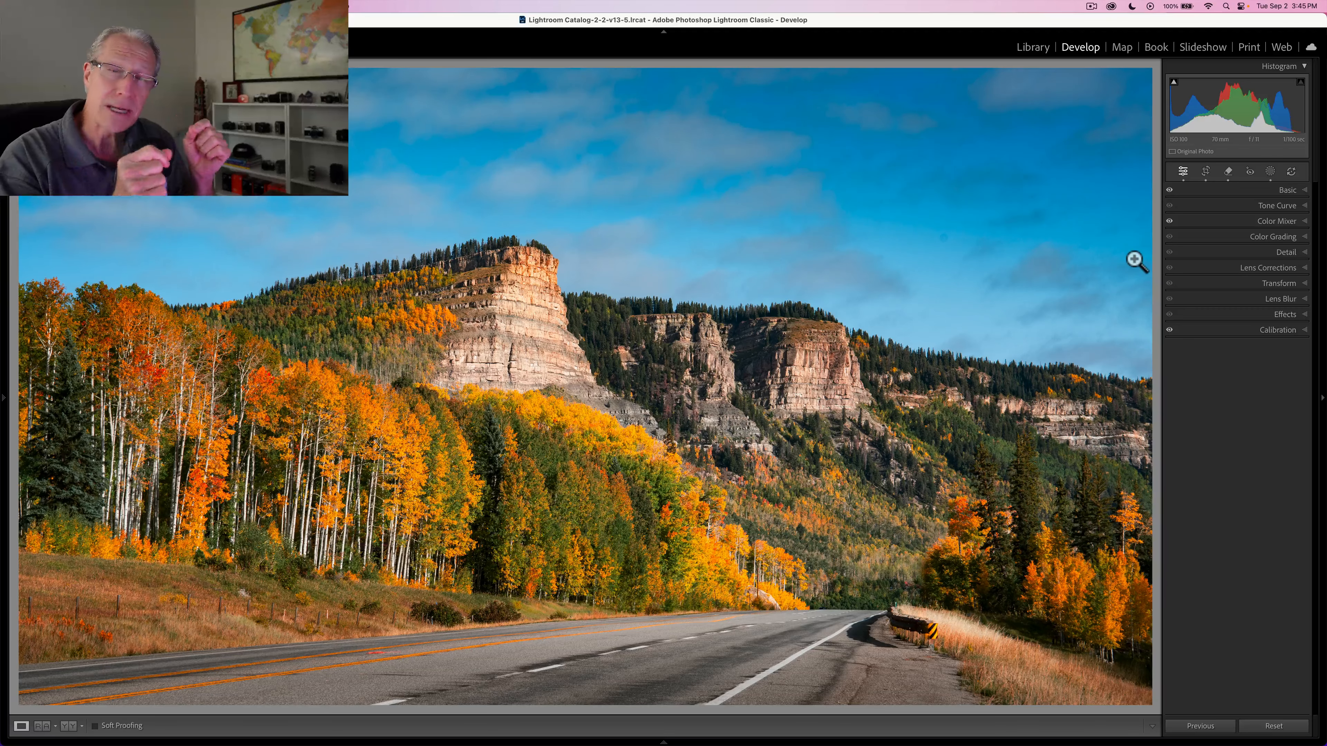
pyautogui.press('\\')
pyautogui.press('\\')
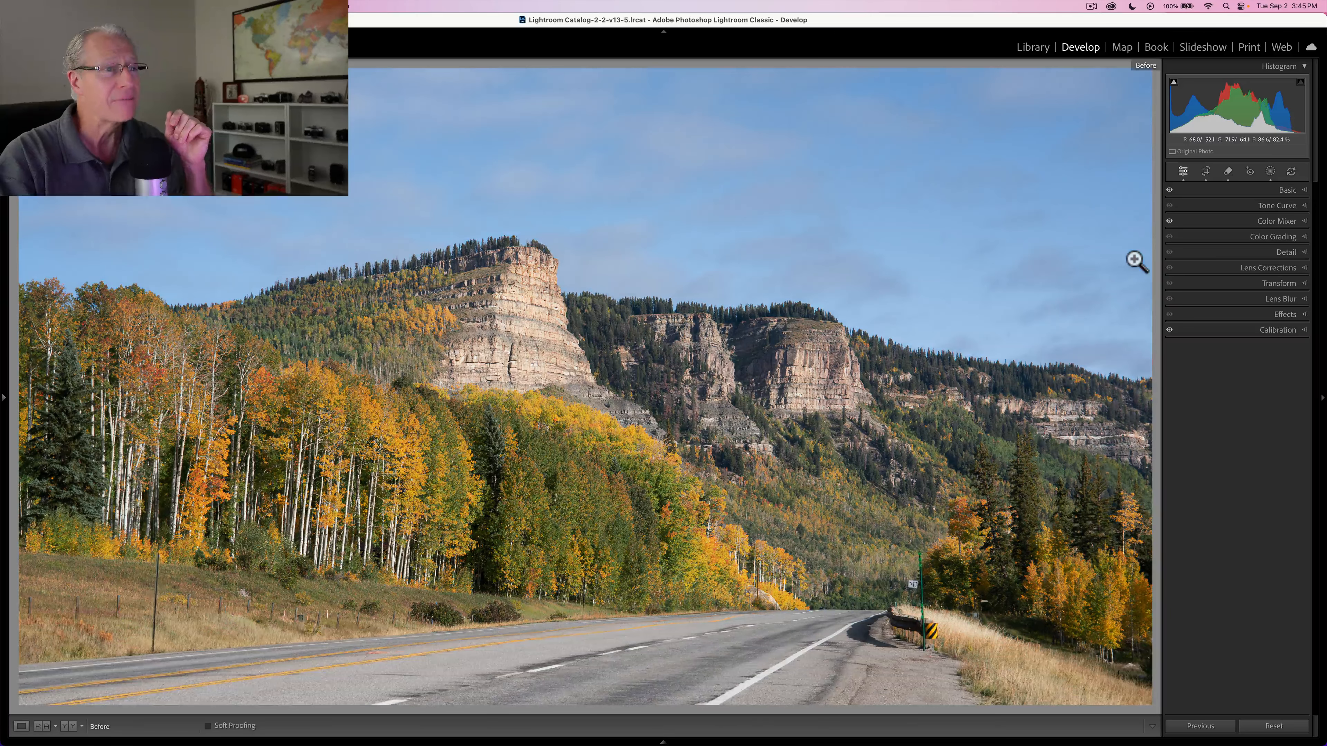